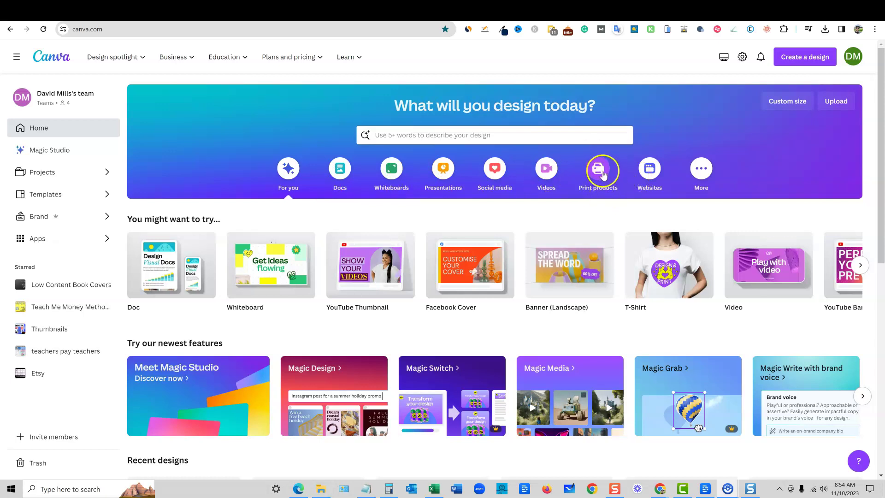
# Browse the print products by category and create a blank water bottle design from the gifts.
pyautogui.click(599, 174)
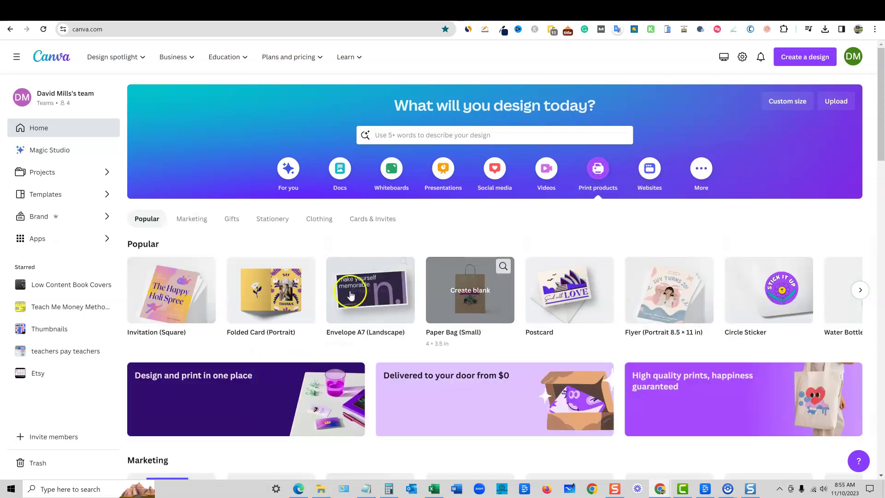
pyautogui.scroll(-7, 301, 308)
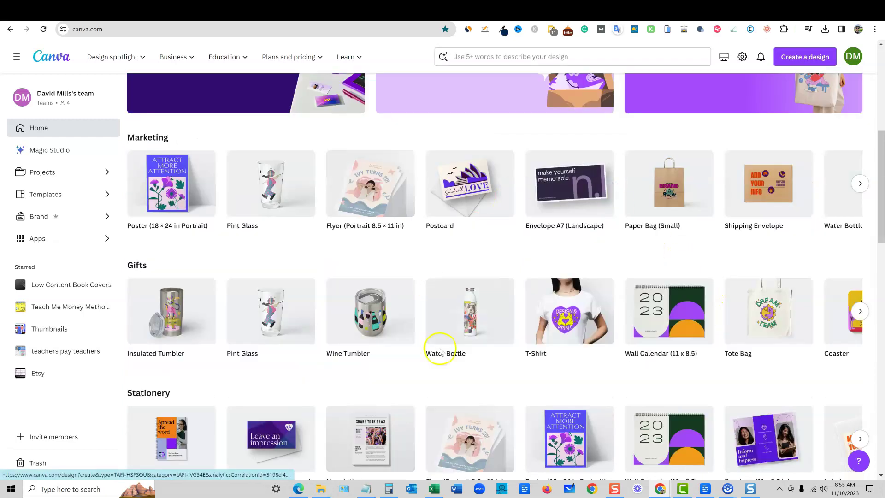
pyautogui.scroll(6, 484, 341)
pyautogui.scroll(1, 247, 326)
pyautogui.scroll(-7, 692, 371)
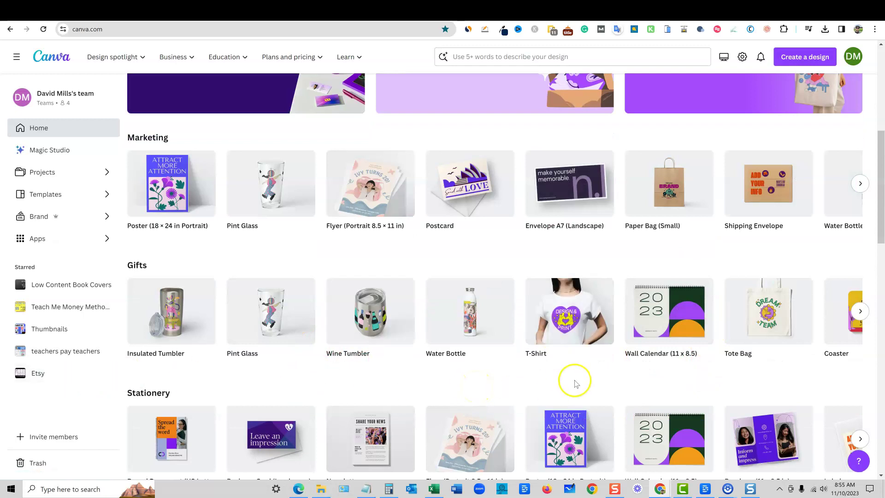
pyautogui.moveTo(567, 324)
pyautogui.click(562, 379)
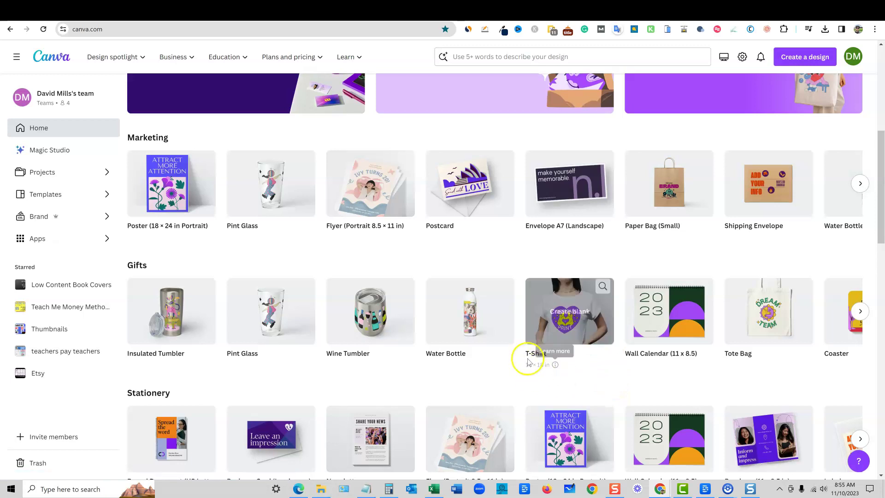
pyautogui.click(474, 323)
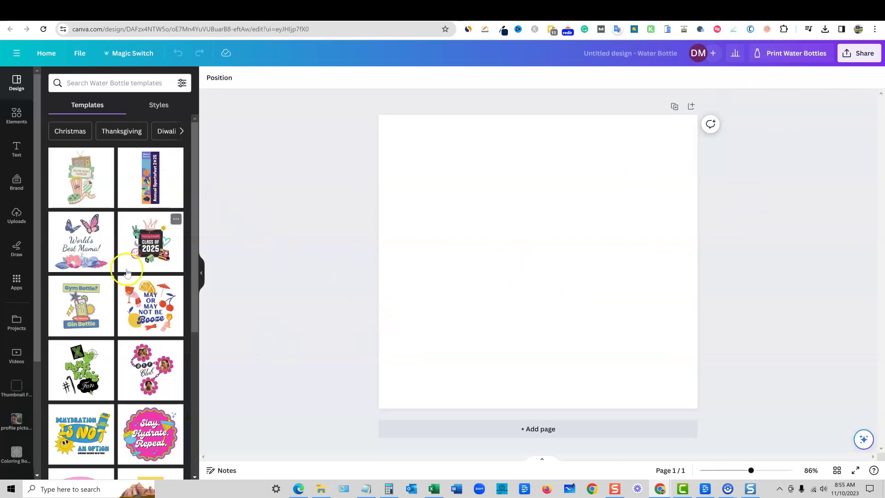
# Apply the "Class of 2025" template to the water bottle design and open its print ordering options.
pyautogui.click(146, 246)
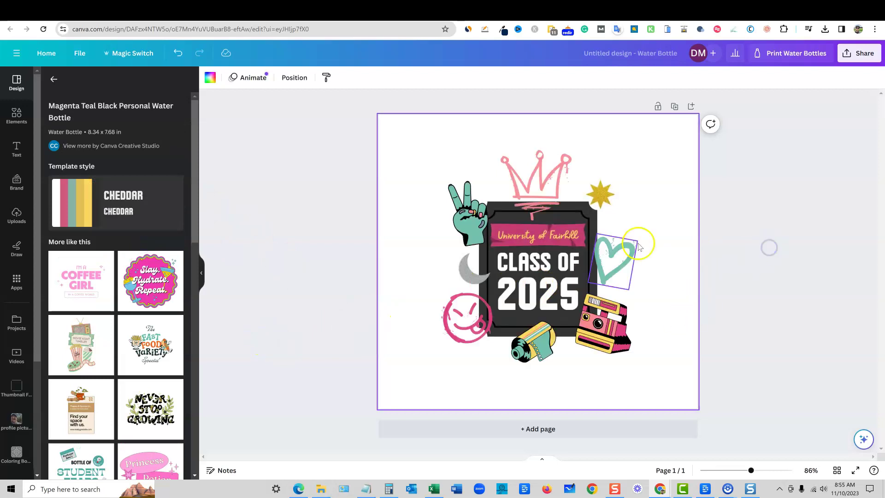
pyautogui.click(760, 253)
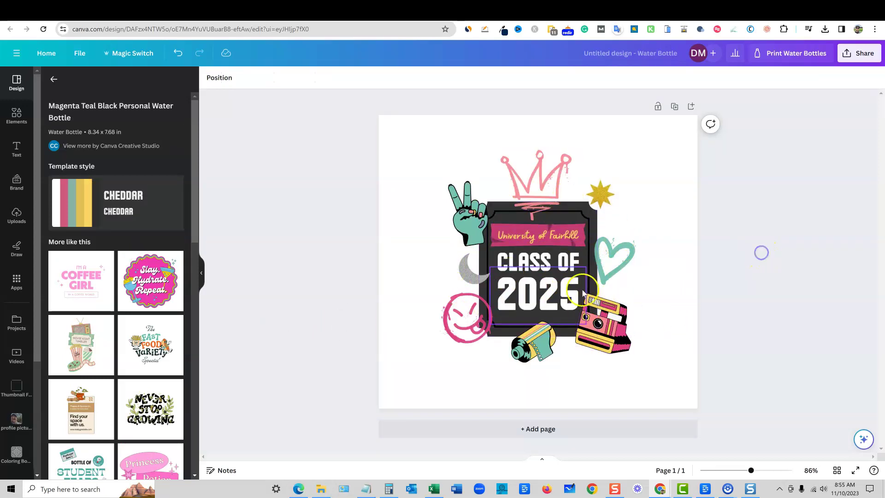
pyautogui.click(796, 53)
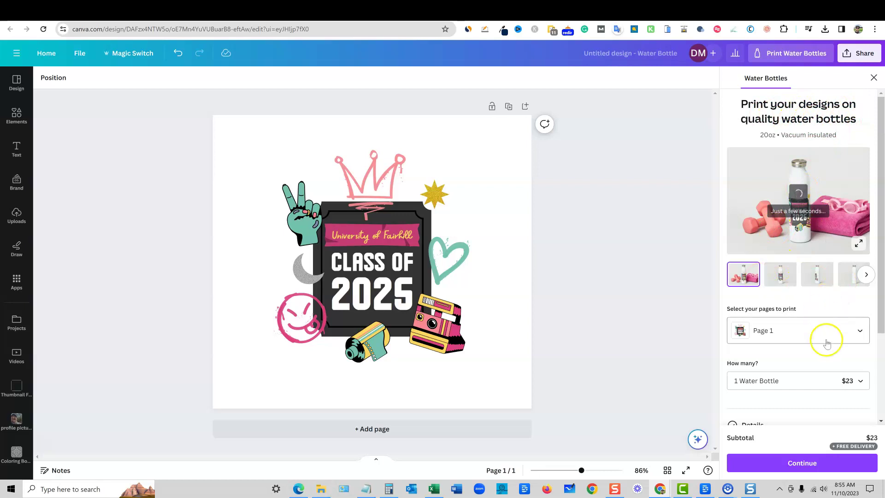
pyautogui.scroll(-1, 825, 340)
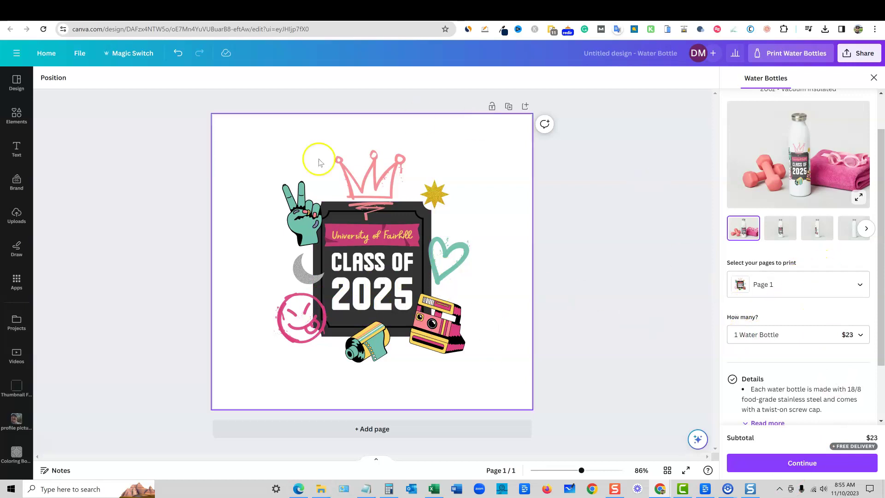
# Return to the home page and create a new custom-size design of 3000 × 3000 px.
pyautogui.click(48, 55)
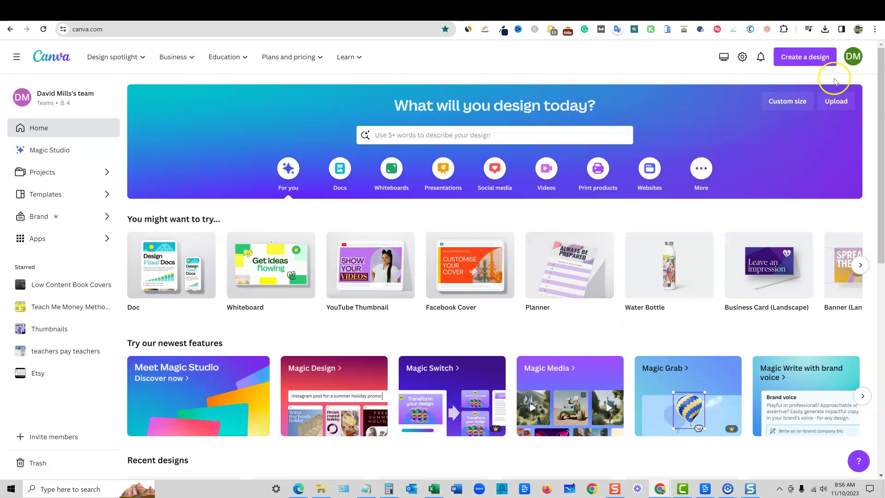
pyautogui.click(817, 61)
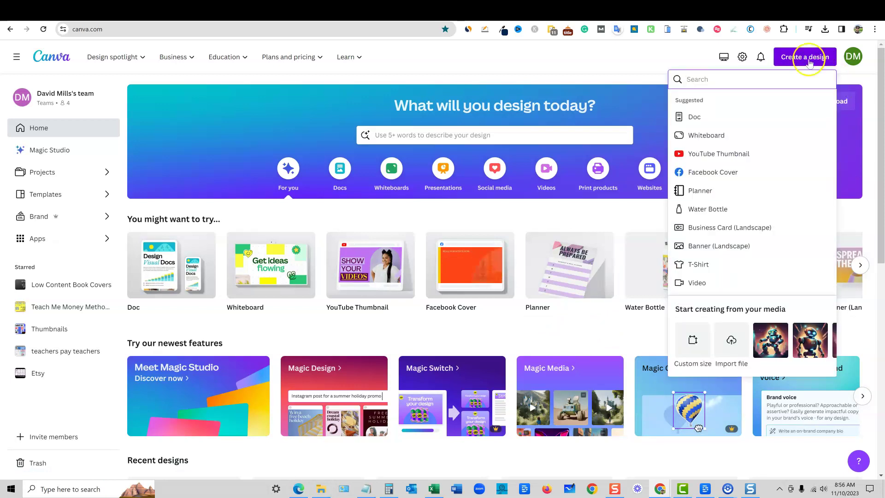
pyautogui.click(693, 343)
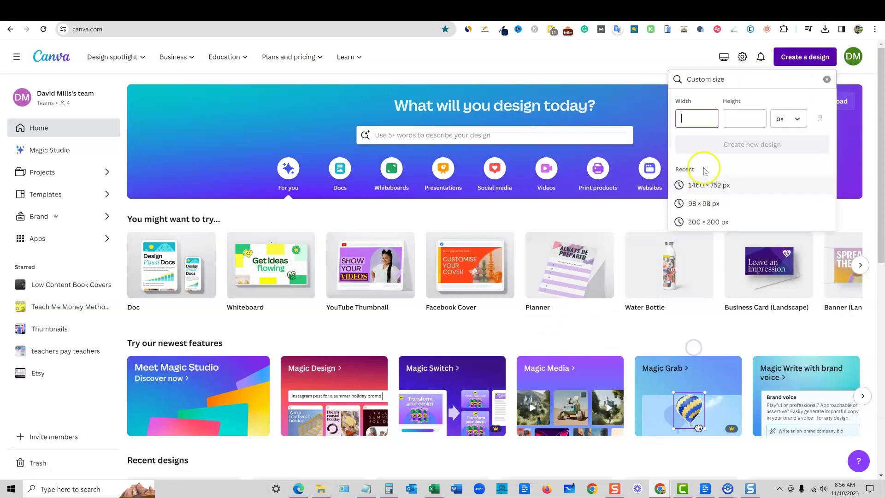
pyautogui.write('3000')
pyautogui.press('Tab')
pyautogui.write('3')
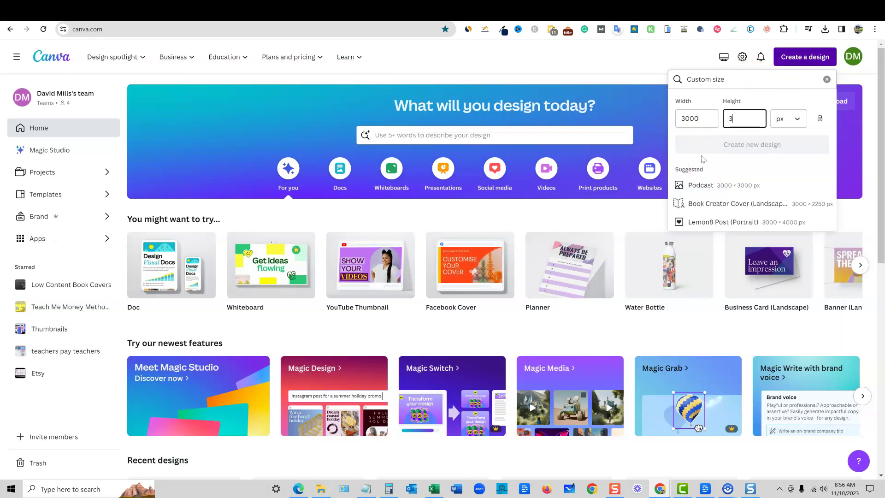
pyautogui.write('000')
pyautogui.click(703, 155)
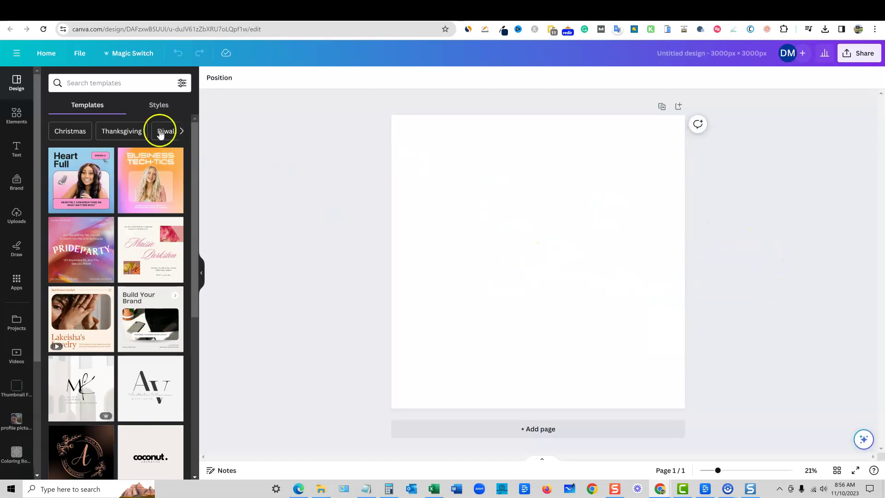
# Search the templates for "t-shirt mockup" and apply the brown T-Shirt Size Chart template.
pyautogui.click(88, 84)
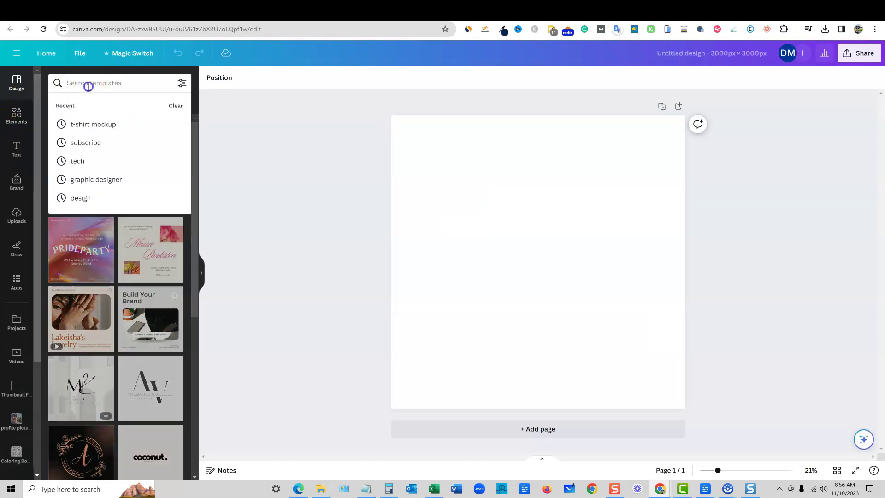
pyautogui.write('mo')
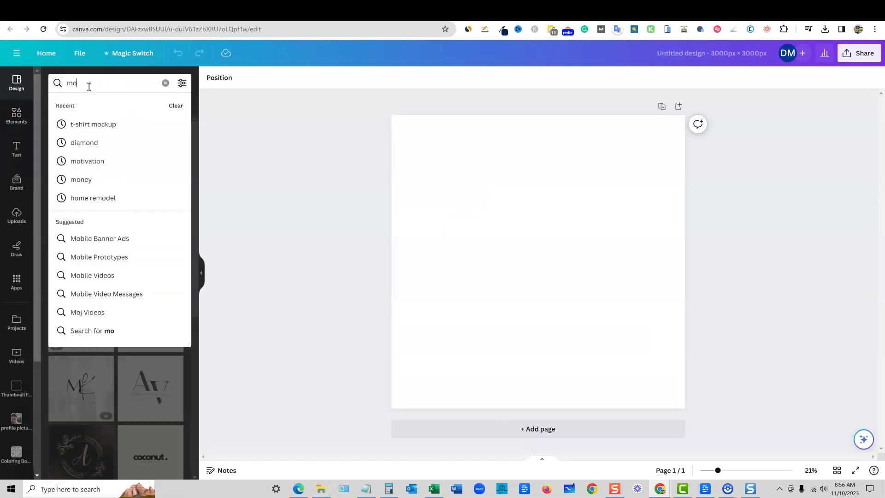
pyautogui.click(90, 124)
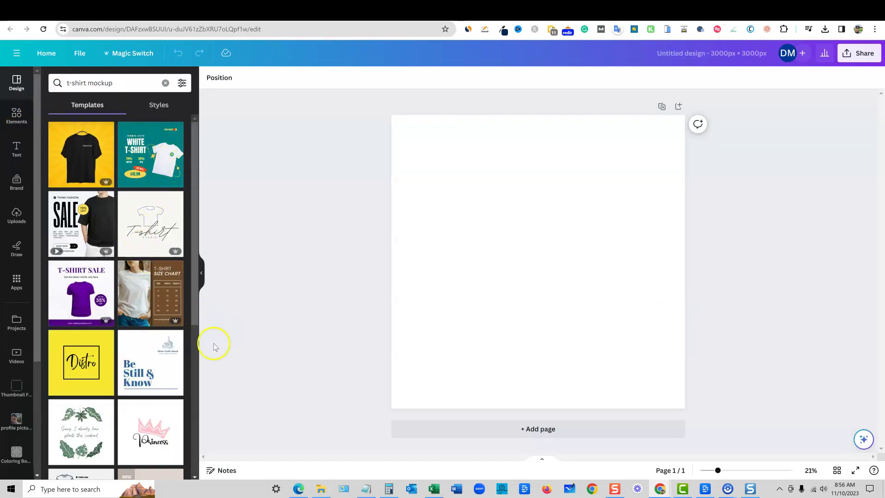
pyautogui.click(144, 296)
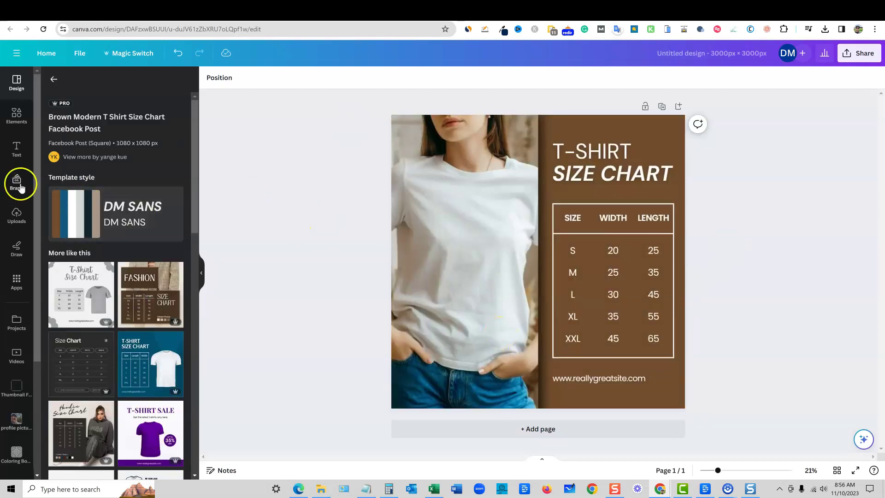
# Place the uploaded POSITIVE text graphic on the size chart page and add a second page.
pyautogui.click(19, 223)
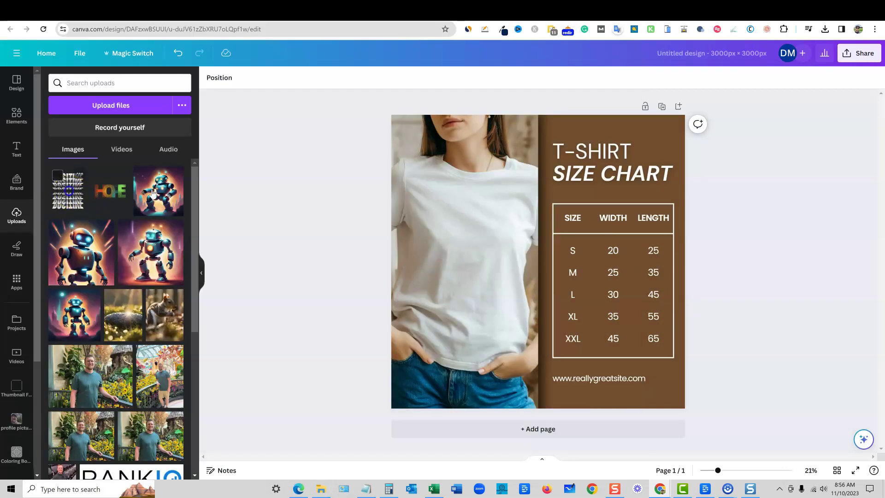
pyautogui.click(69, 192)
pyautogui.moveTo(532, 247); pyautogui.dragTo(577, 268)
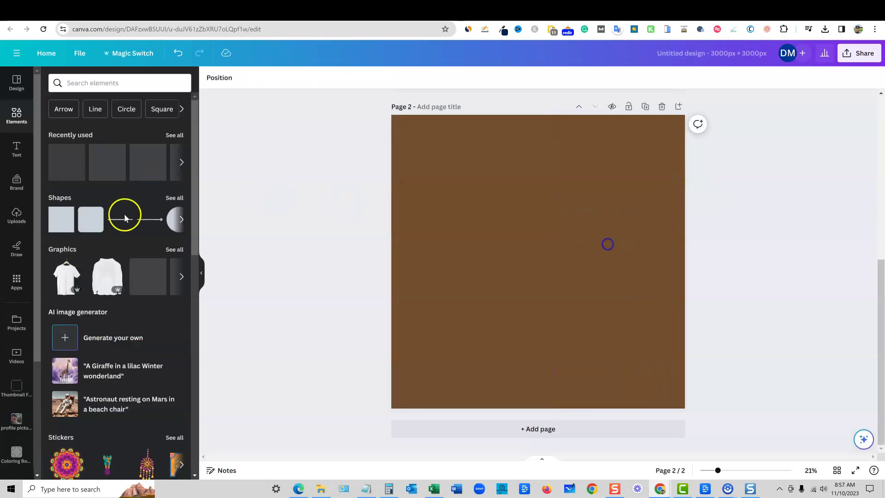
# Search elements for "t-shirt mockup" photos and fill page 2 with the woman in a white T-shirt before a brick wall.
pyautogui.click(93, 84)
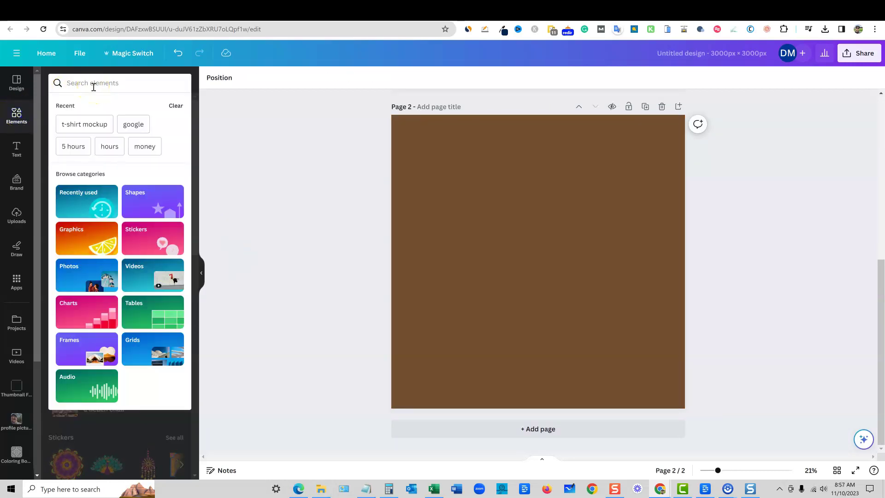
pyautogui.click(95, 123)
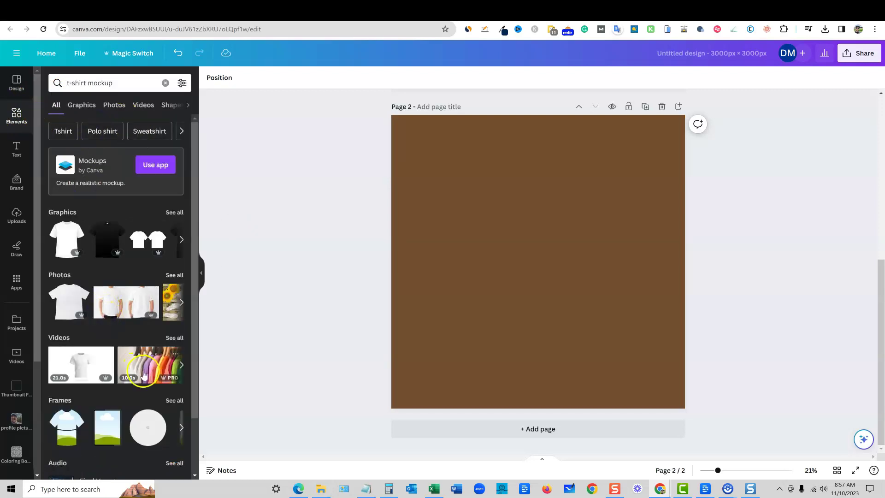
pyautogui.scroll(-2, 119, 295)
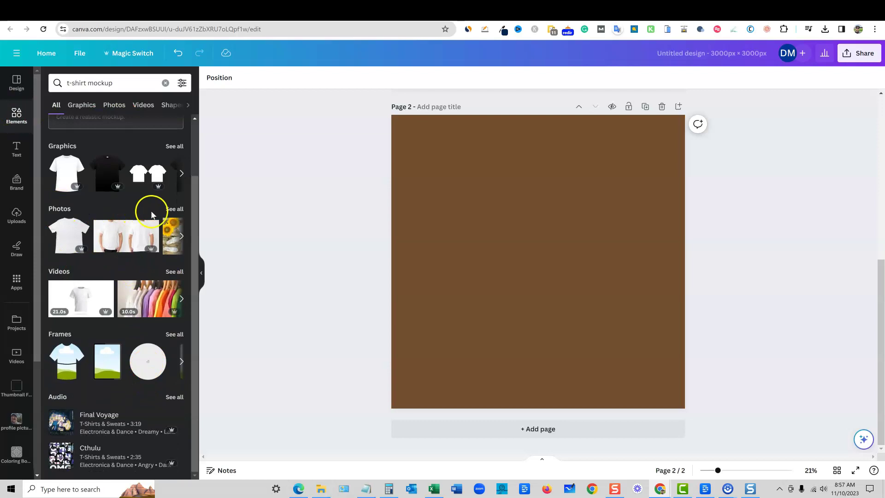
pyautogui.click(174, 209)
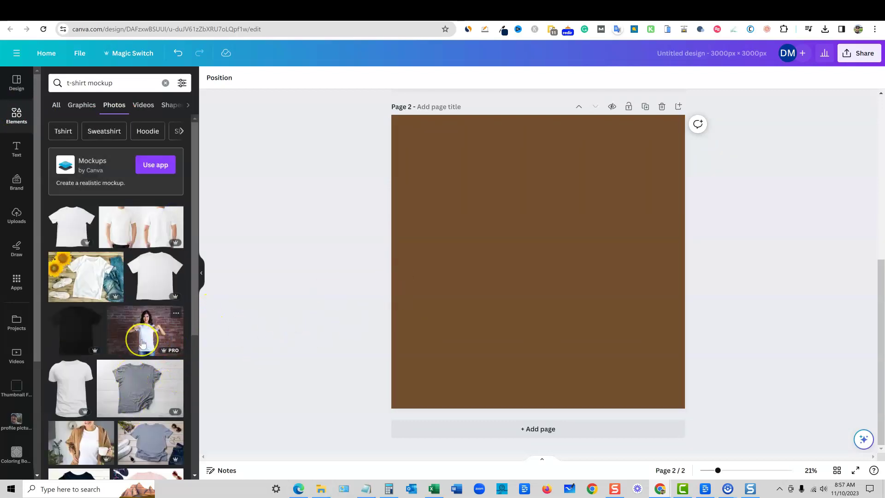
pyautogui.moveTo(142, 343); pyautogui.dragTo(396, 152)
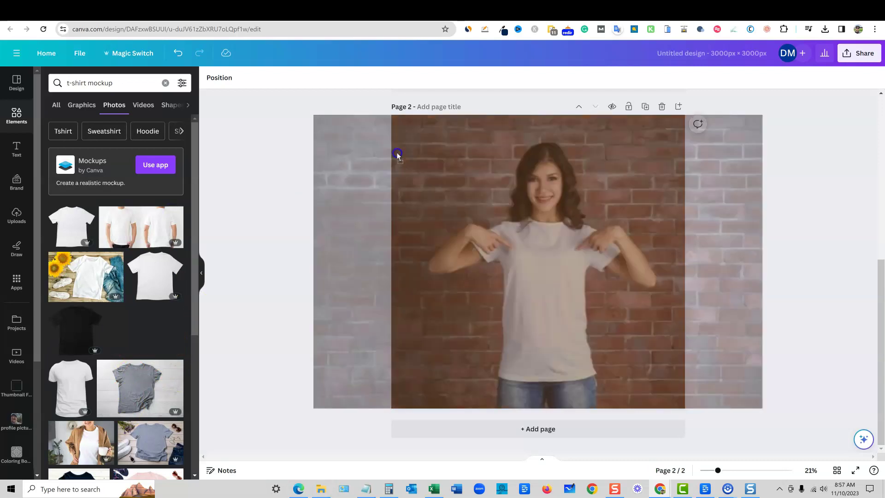
pyautogui.click(767, 212)
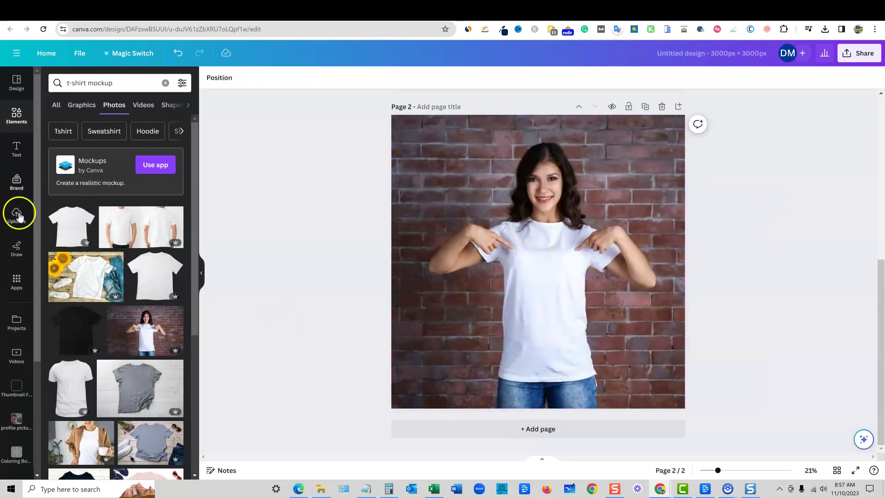
# Insert the uploaded POSITIVE text graphic on page 2 over the T-shirt photo.
pyautogui.scroll(5, 320, 262)
pyautogui.scroll(-5, 320, 263)
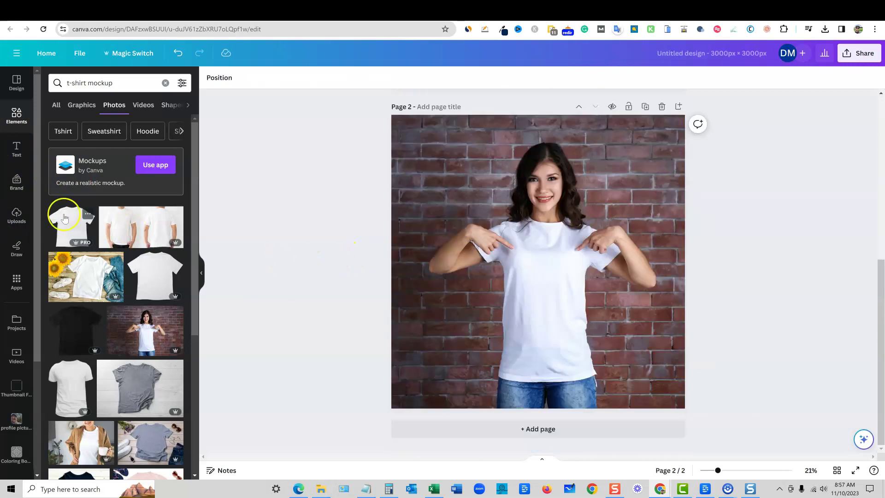
pyautogui.scroll(2, 260, 259)
pyautogui.click(17, 215)
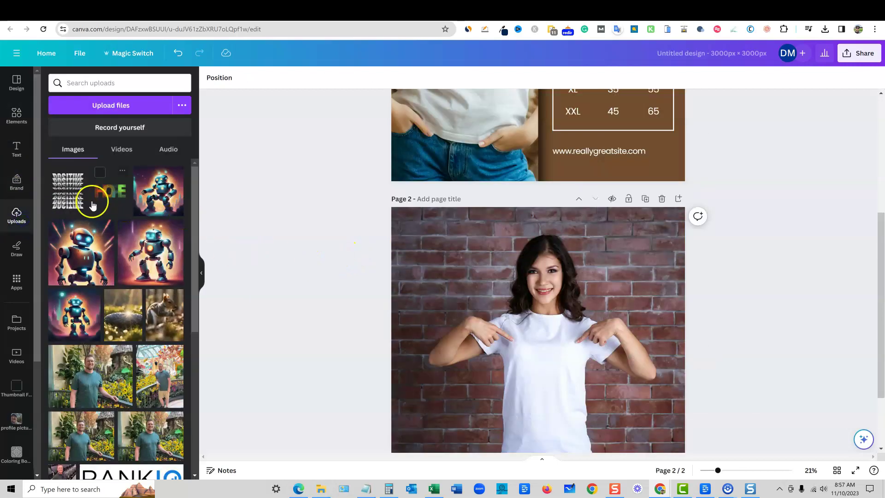
pyautogui.click(72, 201)
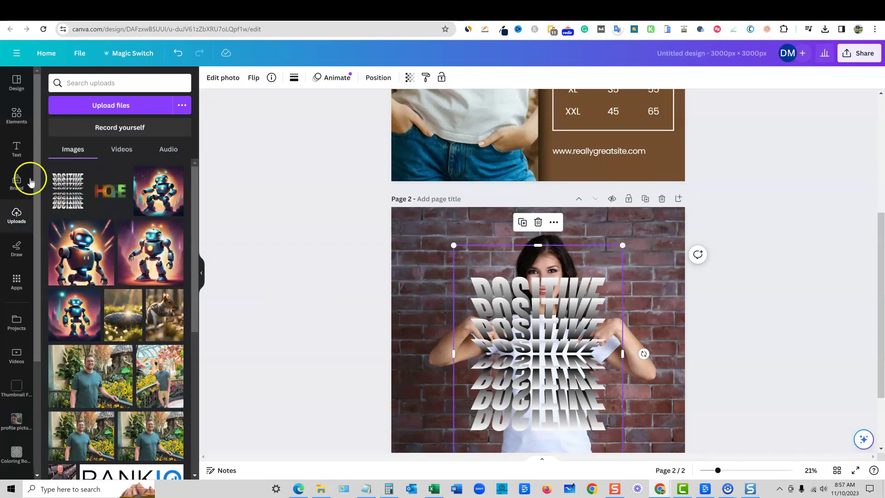
pyautogui.click(16, 115)
# Shrink the POSITIVE graphic and centre it on the chest of the woman's white T-shirt.
pyautogui.moveTo(622, 246); pyautogui.dragTo(545, 345)
pyautogui.scroll(-1, 721, 369)
pyautogui.moveTo(466, 324); pyautogui.dragTo(525, 334)
pyautogui.moveTo(556, 377); pyautogui.dragTo(546, 342)
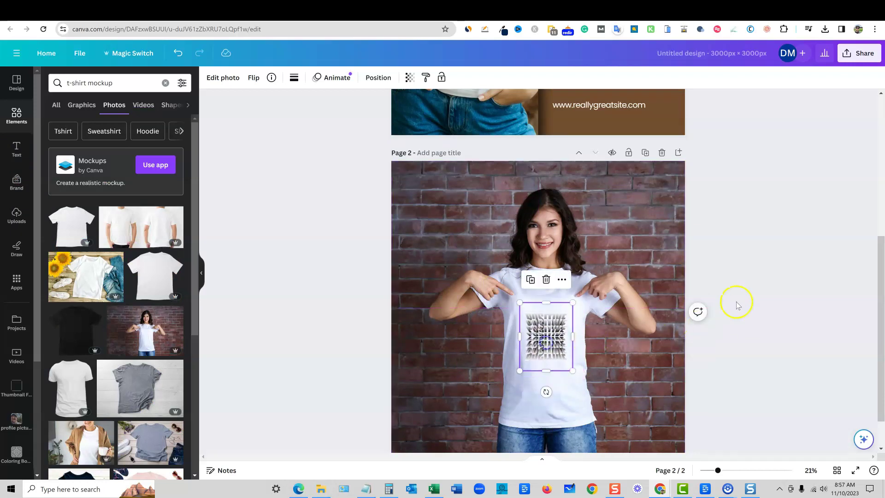
pyautogui.click(752, 281)
pyautogui.click(553, 335)
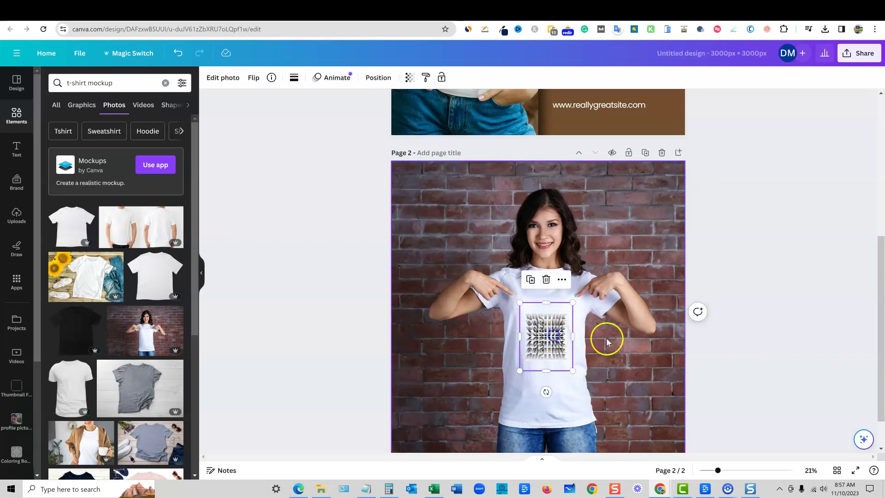
pyautogui.click(687, 331)
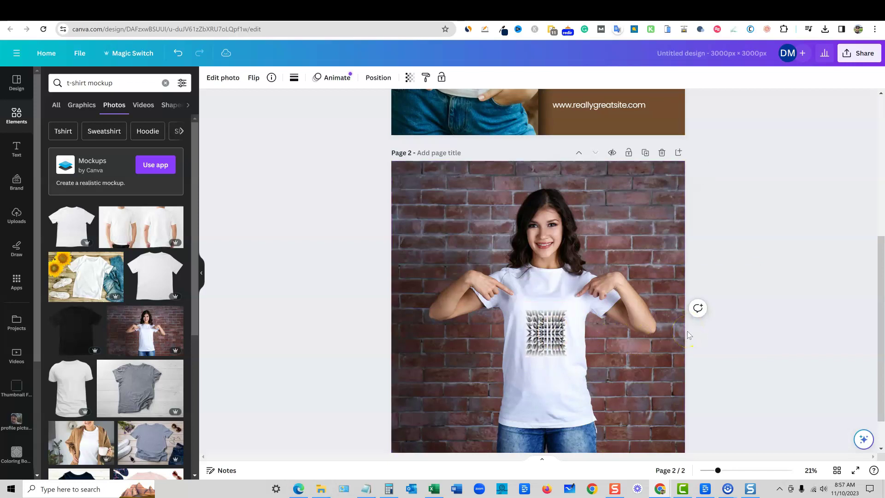
pyautogui.click(777, 294)
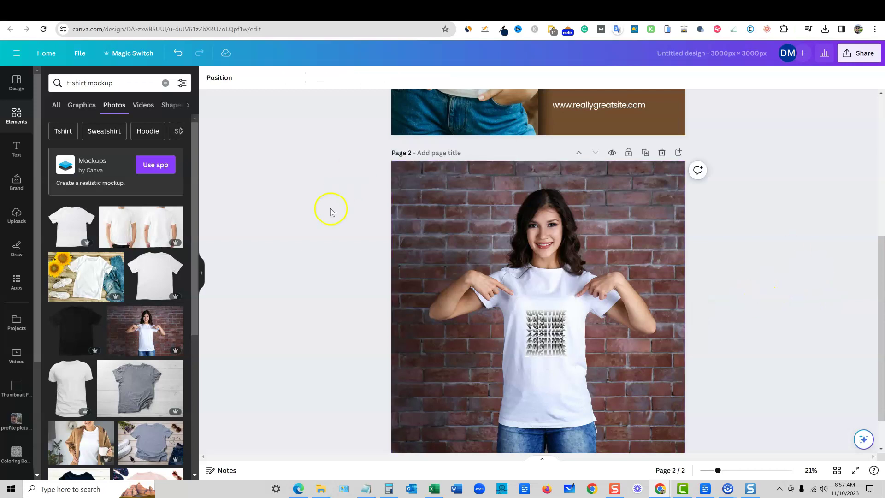
# Add a third page and insert the black T-shirt photo on it.
pyautogui.scroll(-1, 638, 375)
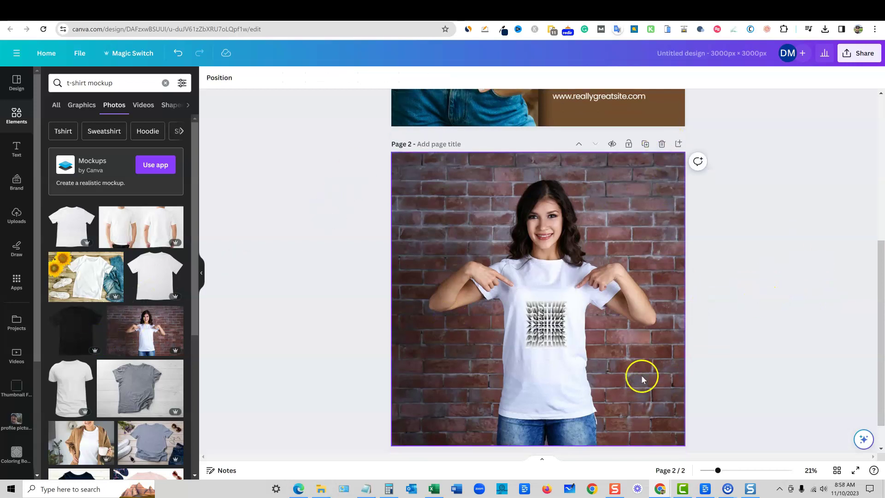
pyautogui.click(550, 436)
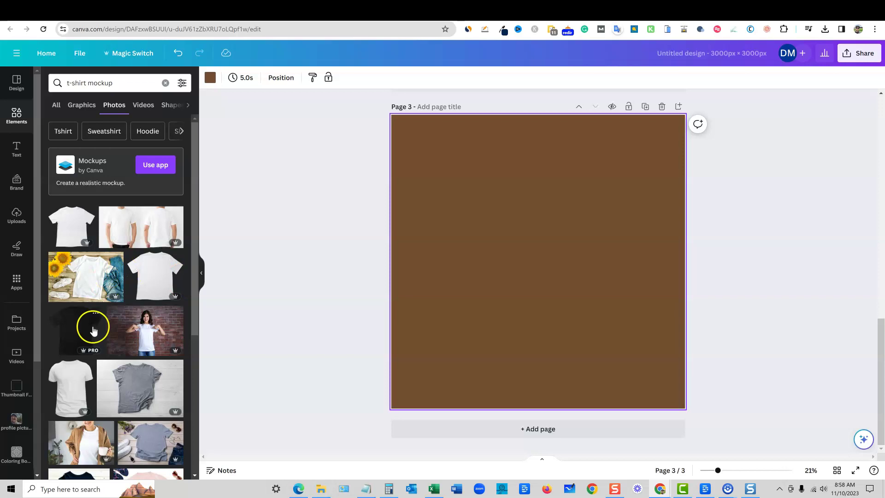
pyautogui.click(91, 328)
pyautogui.click(742, 233)
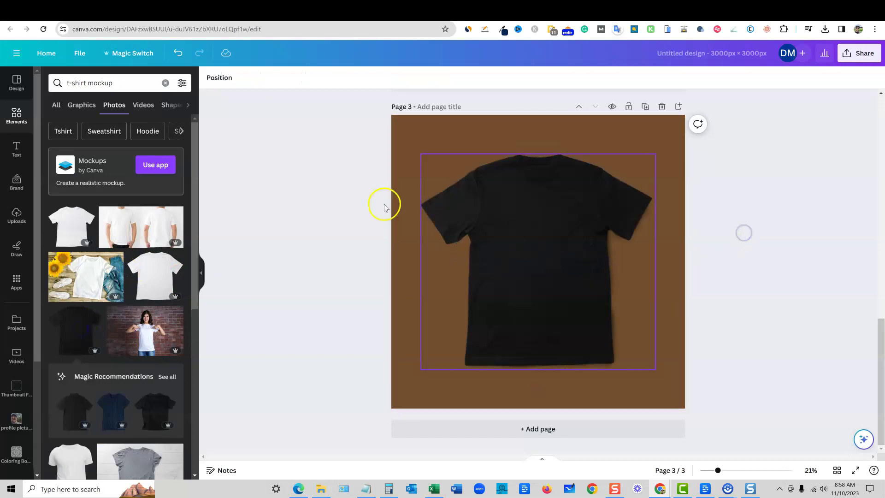
# Copy the POSITIVE graphic from the woman's T-shirt on page 2 and paste it on page 3.
pyautogui.scroll(5, 444, 300)
pyautogui.click(546, 199)
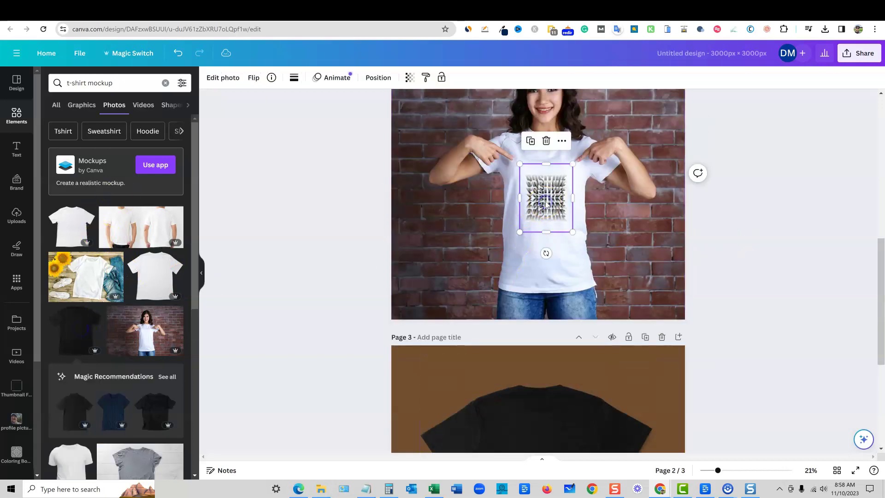
pyautogui.scroll(-5, 575, 323)
pyautogui.click(530, 284)
pyautogui.hotkey('ctrl', 'v')
# Move the pasted POSITIVE graphic to the upper middle of the black T-shirt and enlarge it slightly.
pyautogui.moveTo(547, 288); pyautogui.dragTo(545, 226)
pyautogui.moveTo(567, 265); pyautogui.dragTo(576, 284)
pyautogui.moveTo(548, 229)
pyautogui.mouseDown()
pyautogui.moveTo(533, 223)
pyautogui.moveTo(538, 239)
pyautogui.mouseUp()
pyautogui.click(671, 240)
pyautogui.click(728, 267)
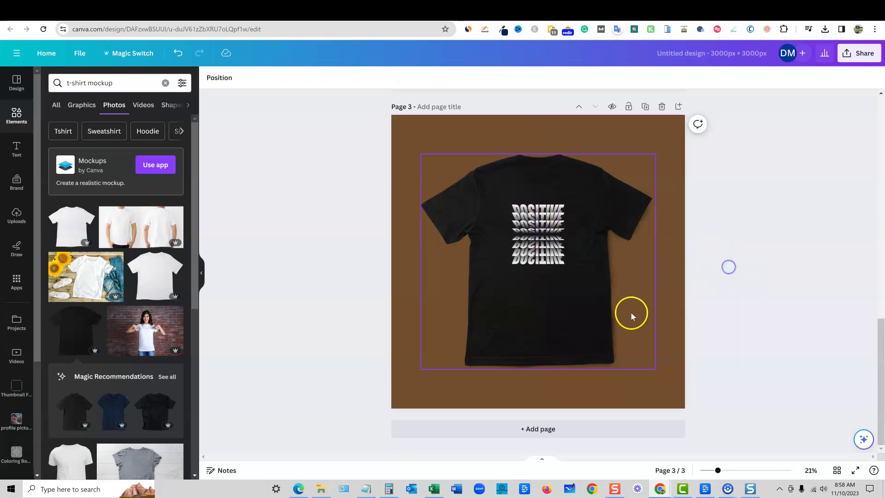
# Add a fourth page and find the grey T-shirt on white wood among the mockup photos.
pyautogui.click(570, 429)
pyautogui.scroll(-2, 138, 390)
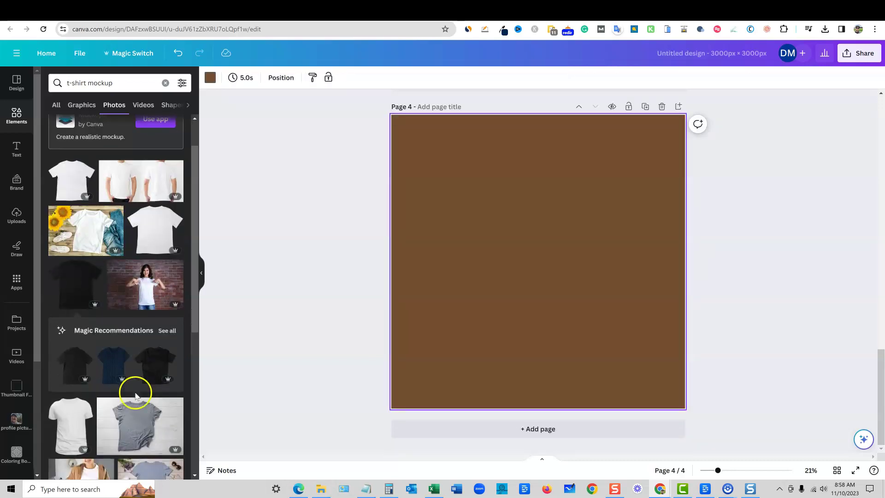
pyautogui.scroll(-2, 136, 395)
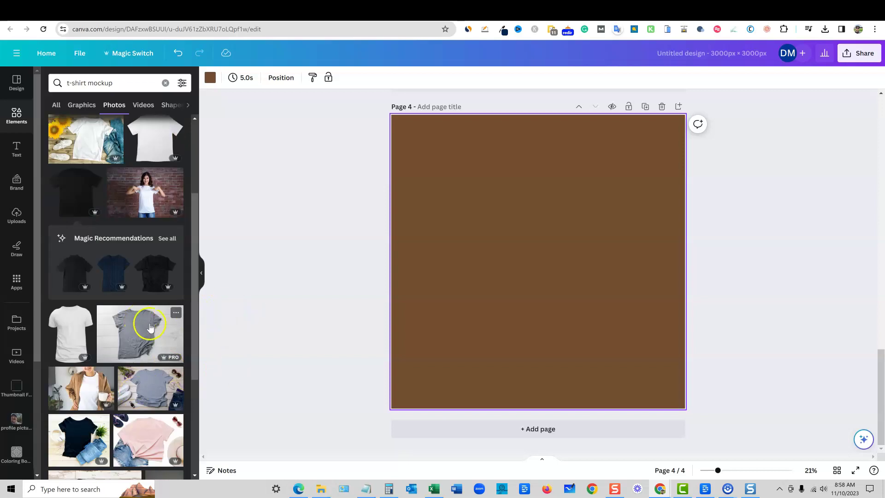
pyautogui.moveTo(142, 339); pyautogui.dragTo(453, 273)
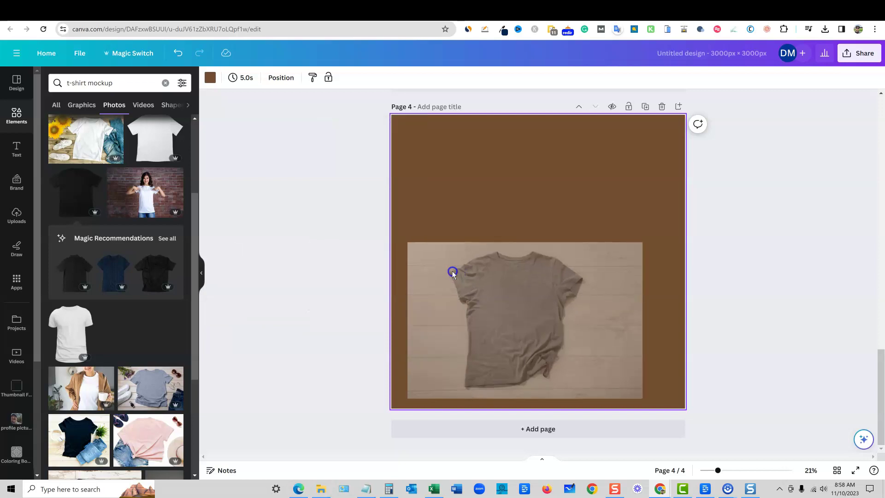
pyautogui.moveTo(522, 358); pyautogui.dragTo(517, 242)
pyautogui.moveTo(640, 287); pyautogui.dragTo(692, 383)
pyautogui.moveTo(610, 288); pyautogui.dragTo(587, 304)
pyautogui.moveTo(648, 213); pyautogui.dragTo(648, 213)
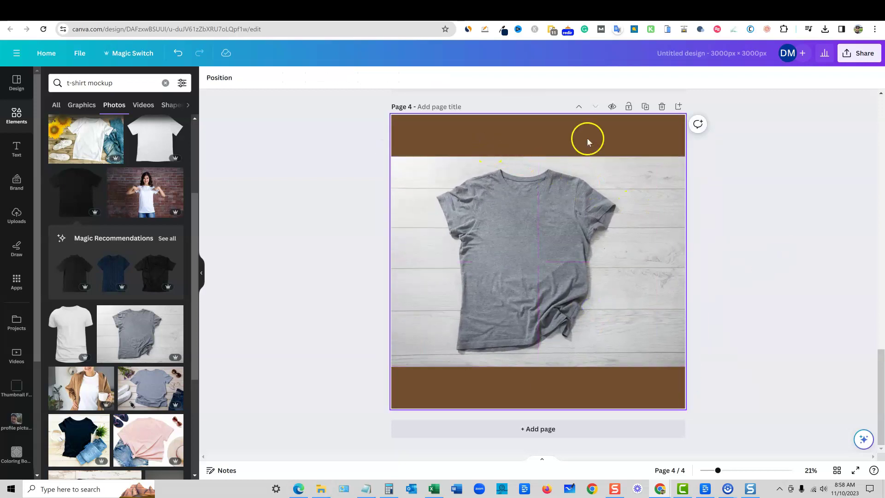
pyautogui.moveTo(577, 289); pyautogui.dragTo(549, 299)
pyautogui.press('Delete')
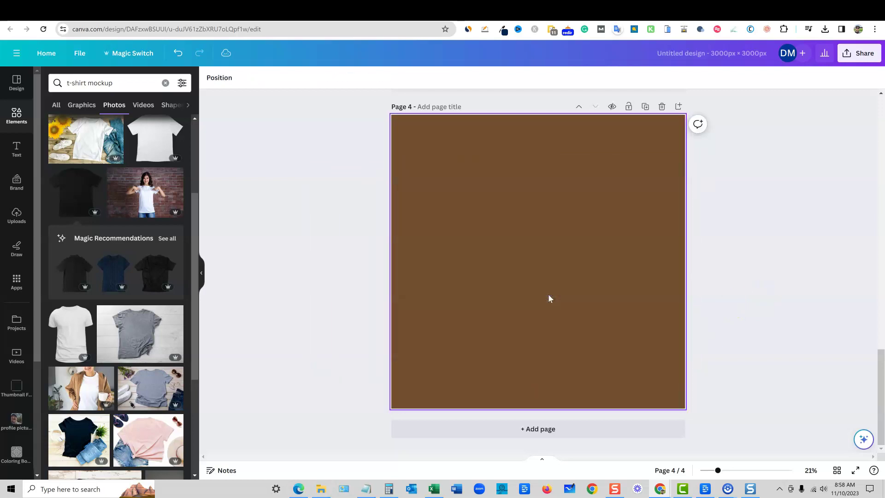
# Fill the whole of page 4 with the photo of the grey T-shirt on white wood.
pyautogui.moveTo(139, 342); pyautogui.dragTo(398, 158)
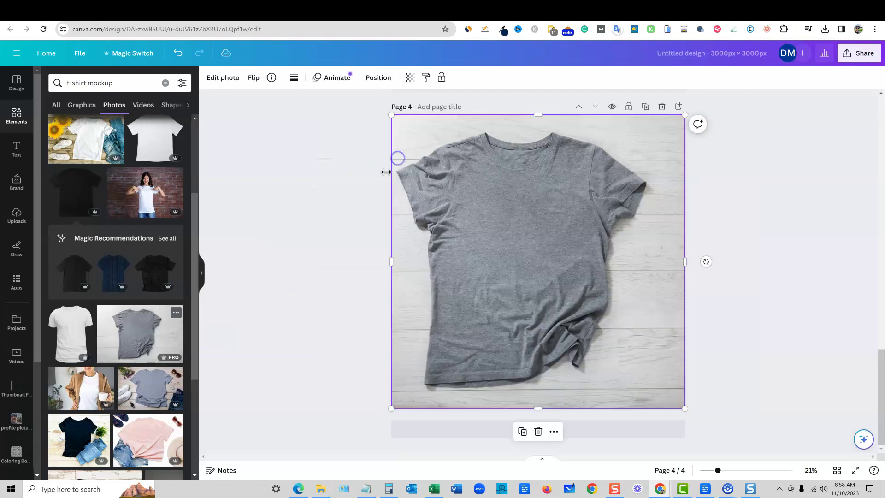
pyautogui.click(298, 246)
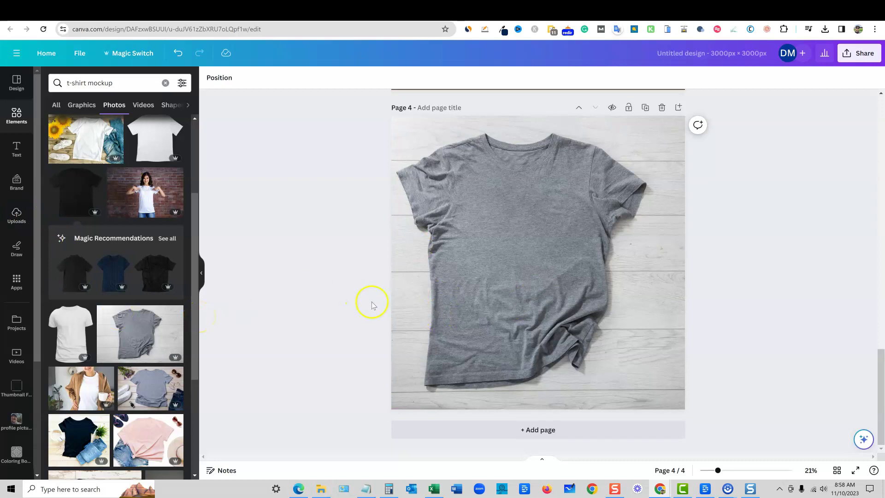
# Insert the uploaded colourful HOPE graphic on page 4 over the grey T-shirt photo.
pyautogui.scroll(5, 415, 277)
pyautogui.click(524, 166)
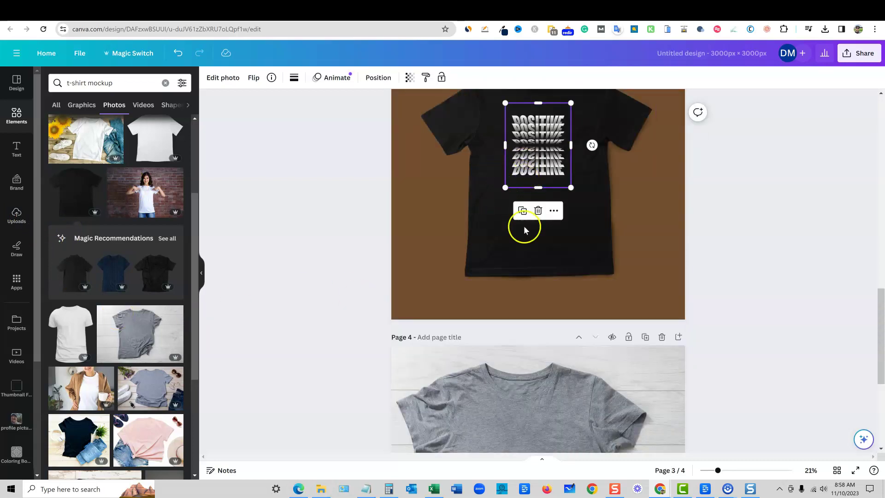
pyautogui.click(309, 259)
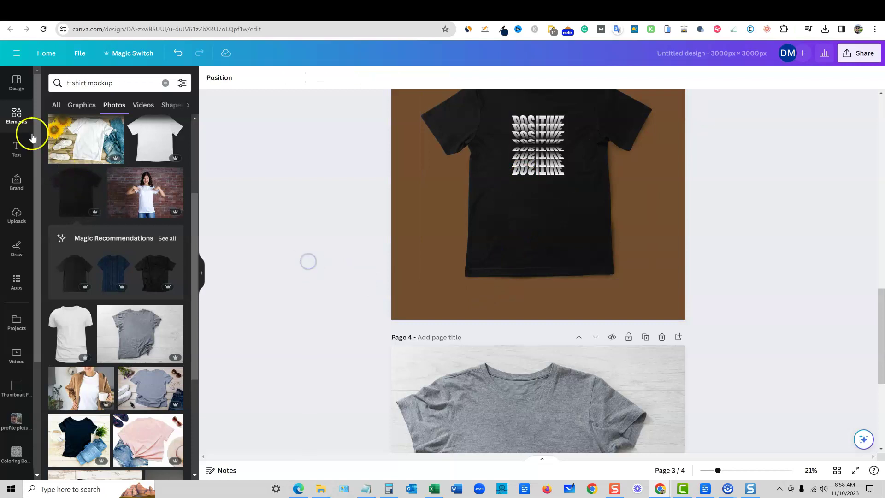
pyautogui.click(26, 217)
pyautogui.click(115, 196)
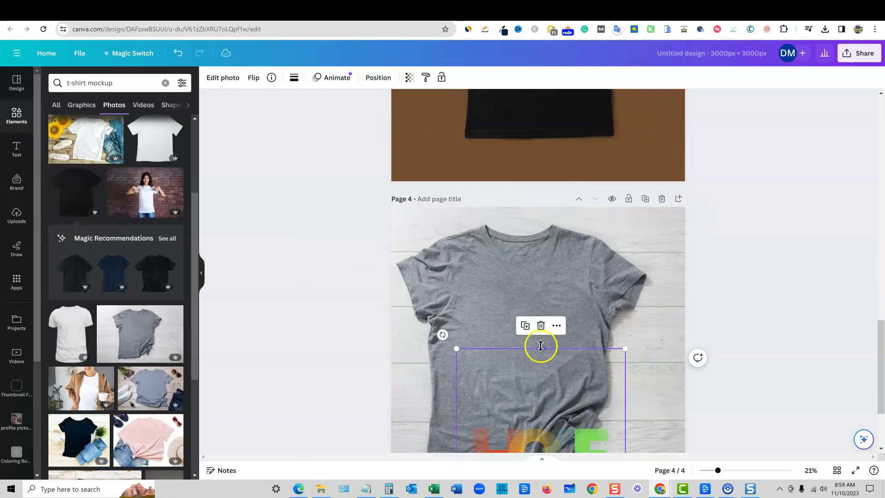
pyautogui.scroll(-3, 541, 346)
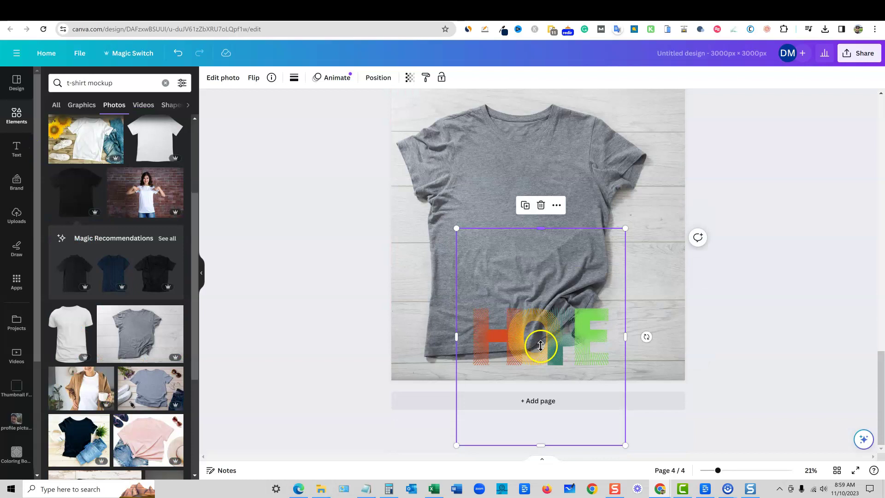
pyautogui.scroll(1, 531, 332)
# Move the HOPE graphic onto the chest of the grey T-shirt and scale it down to fit the shirt's width.
pyautogui.moveTo(532, 333); pyautogui.dragTo(510, 247)
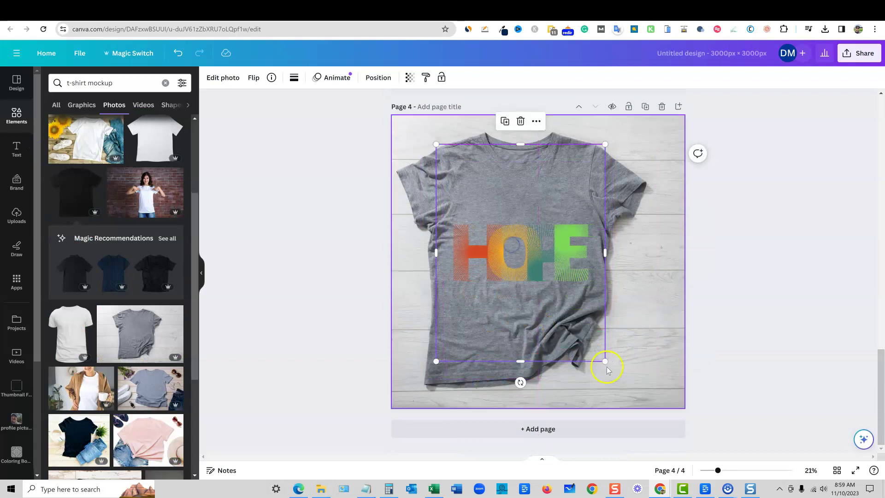
pyautogui.moveTo(606, 363); pyautogui.dragTo(558, 305)
pyautogui.moveTo(524, 233); pyautogui.dragTo(536, 231)
pyautogui.moveTo(573, 302); pyautogui.dragTo(594, 327)
pyautogui.moveTo(536, 247); pyautogui.dragTo(530, 228)
pyautogui.click(729, 253)
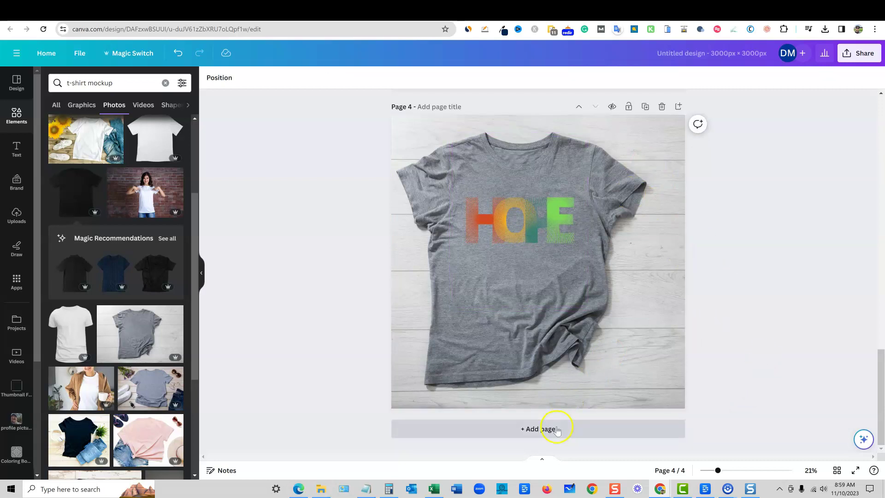
# Duplicate the HOPE T-shirt page as page 5 and show all graphics found for "motivation quotes" in the elements.
pyautogui.click(645, 106)
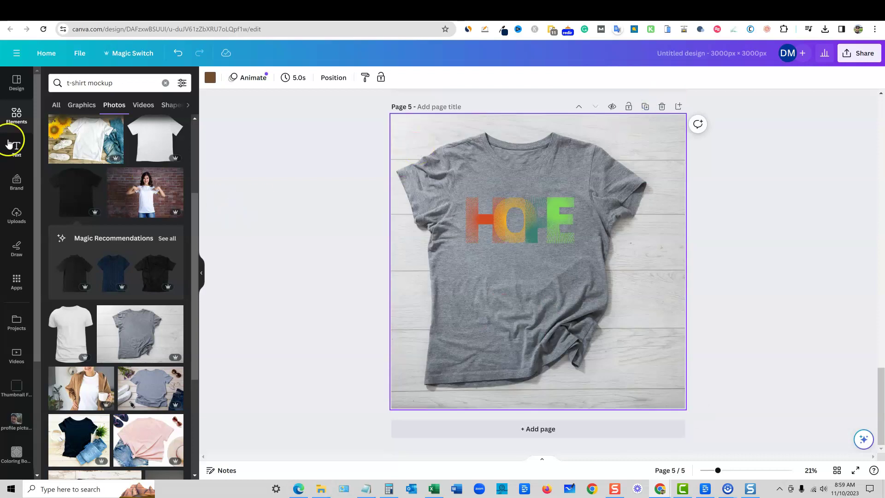
pyautogui.click(16, 116)
pyautogui.click(108, 84)
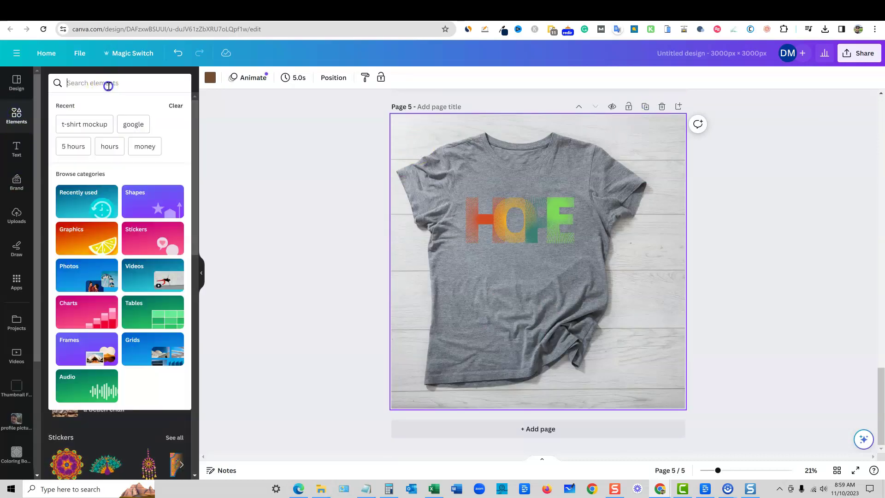
pyautogui.write('motibvation')
pyautogui.hotkey('ctrl', 'a')
pyautogui.write('motivation quotes')
pyautogui.press('Return')
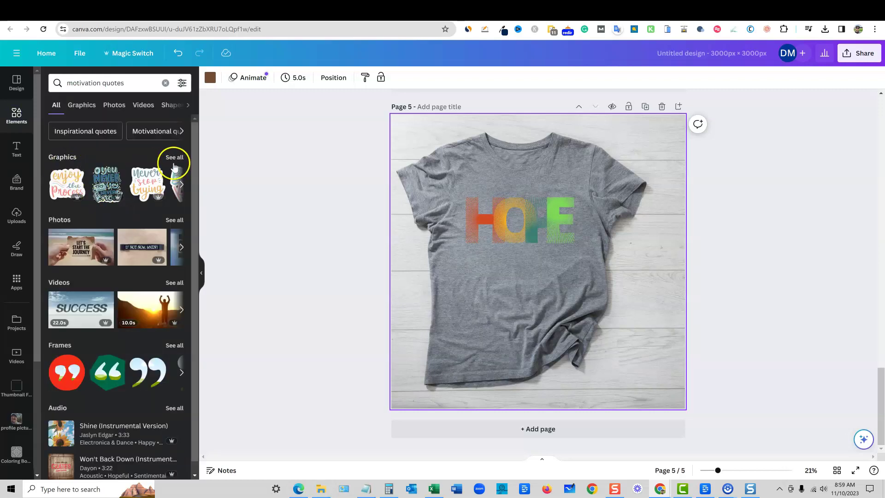
pyautogui.click(174, 161)
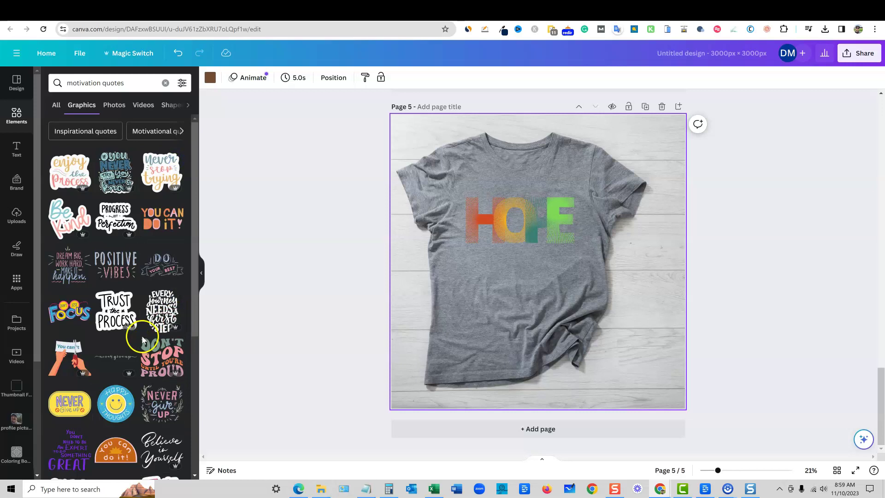
# Replace the HOPE graphic on page 5 with the "If you never try you never know" graphic on the shirt's chest.
pyautogui.scroll(1, 581, 271)
pyautogui.click(549, 265)
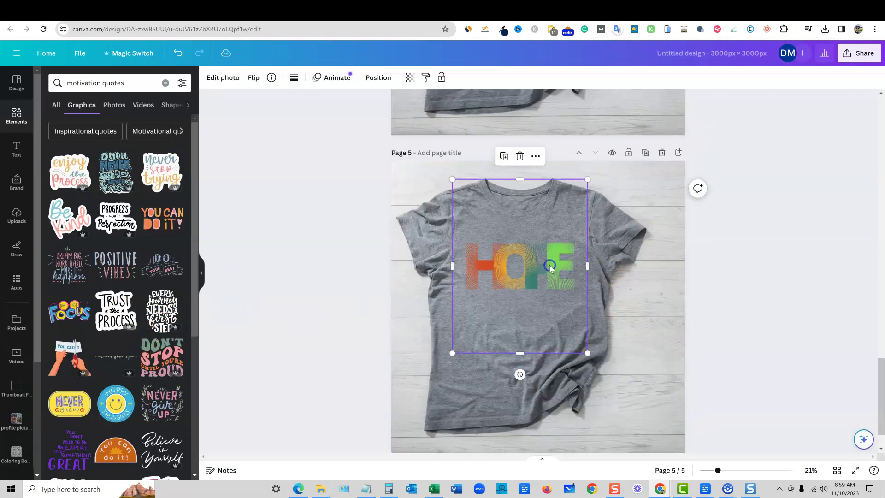
pyautogui.press('Delete')
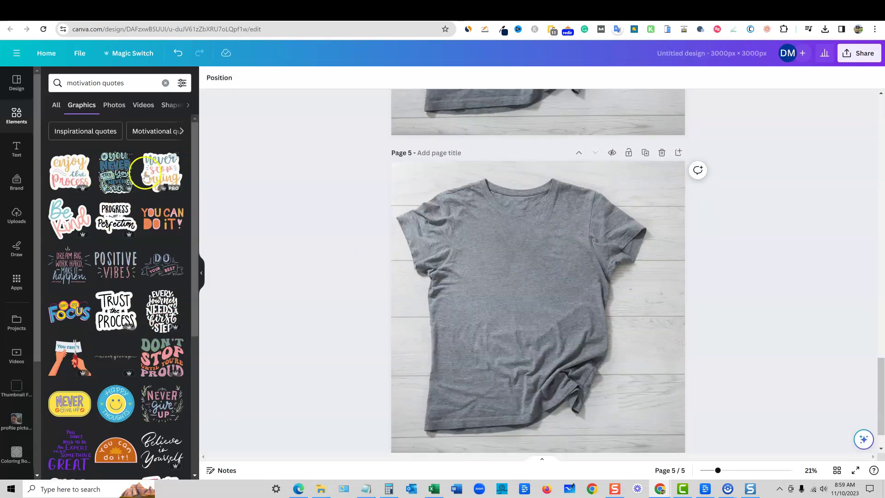
pyautogui.moveTo(115, 173); pyautogui.dragTo(520, 288)
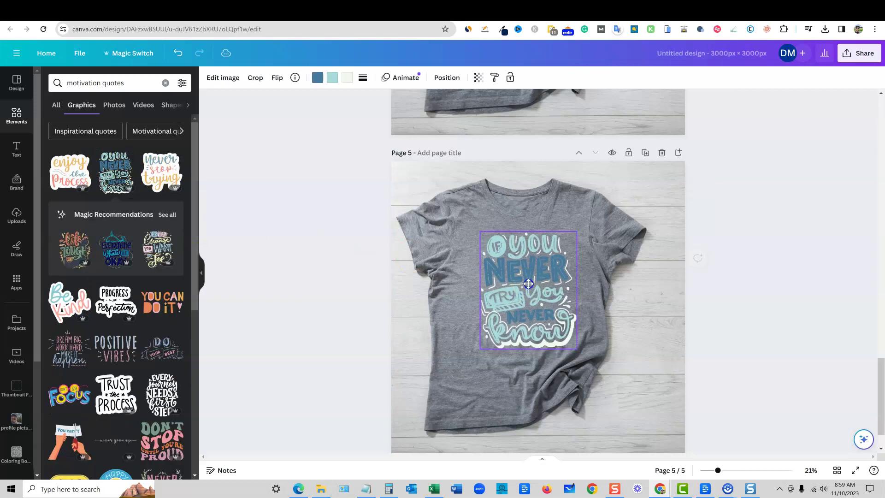
pyautogui.click(775, 312)
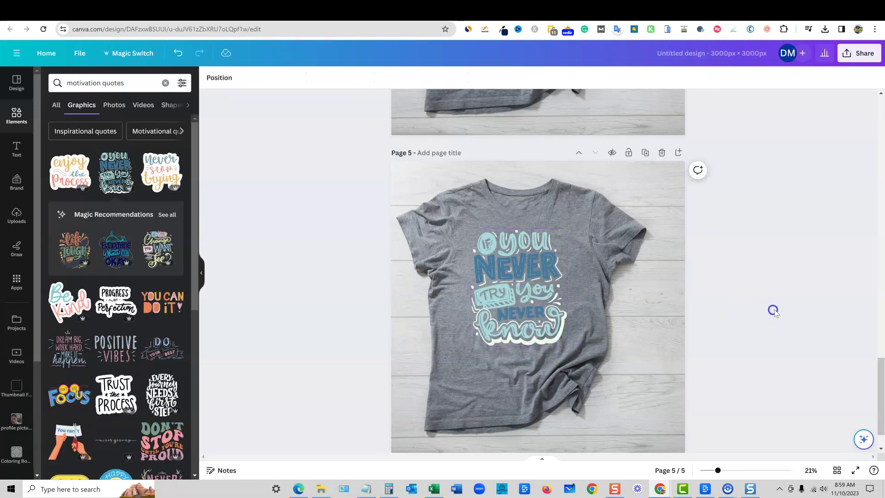
pyautogui.click(755, 357)
pyautogui.scroll(-1, 554, 389)
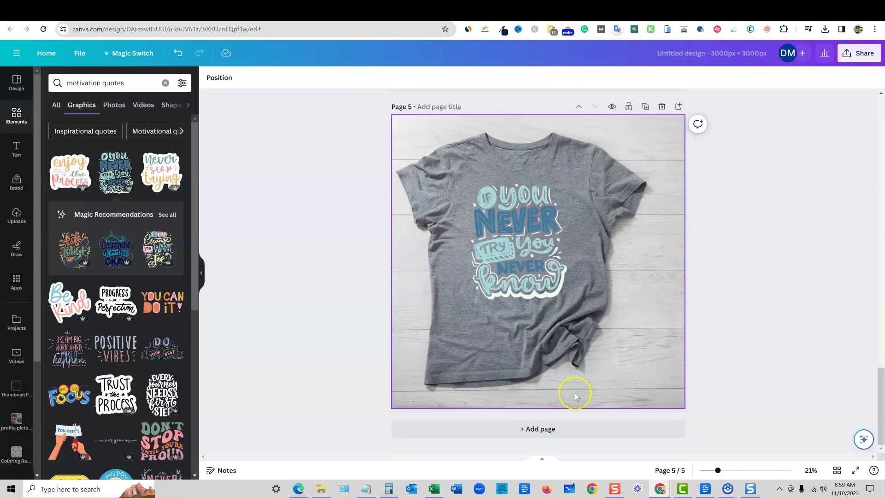
# Add a sixth page and search the elements for "coffee mug mockup".
pyautogui.click(559, 429)
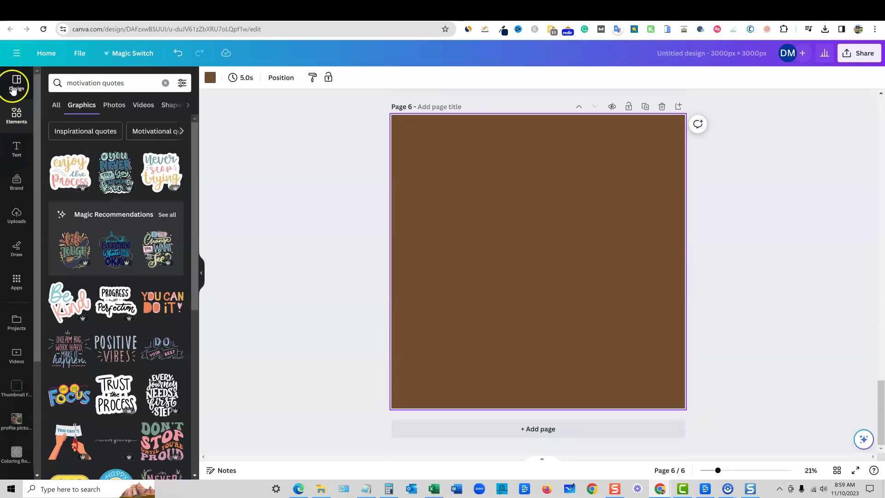
pyautogui.click(16, 113)
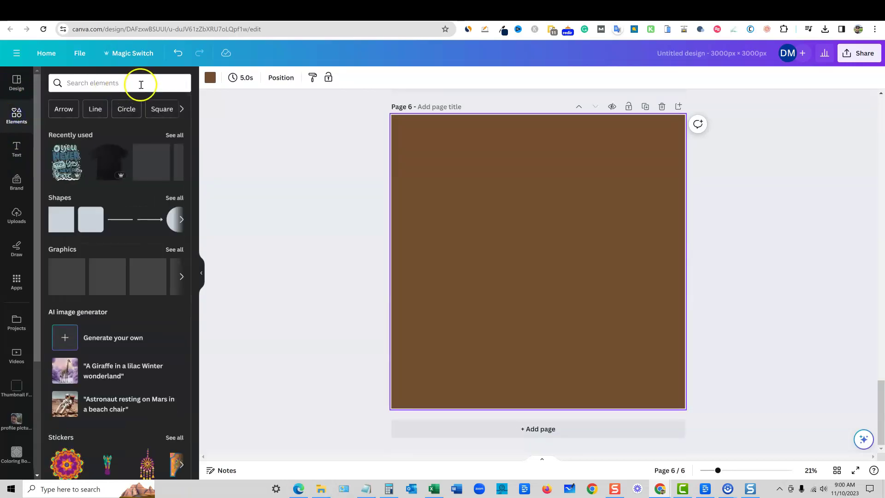
pyautogui.click(110, 82)
pyautogui.write('coffe')
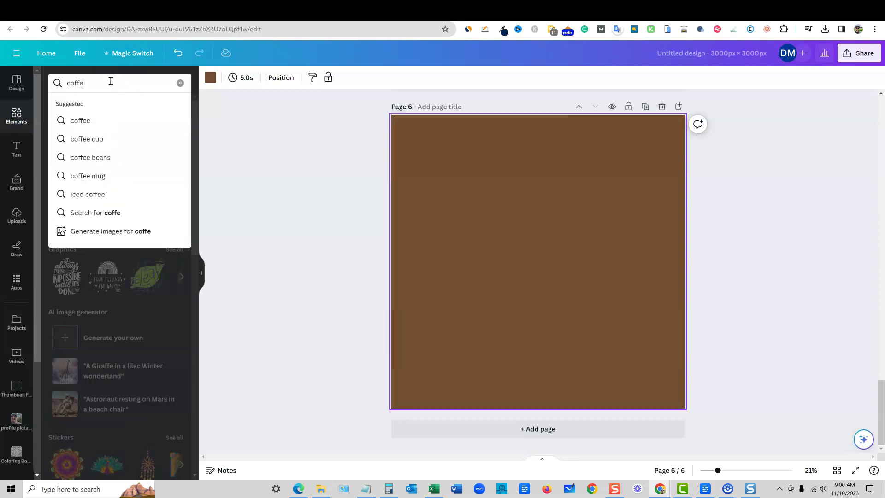
pyautogui.press('BackSpace')
pyautogui.press('BackSpace')
pyautogui.click(100, 82)
pyautogui.press('BackSpace')
pyautogui.write('mug')
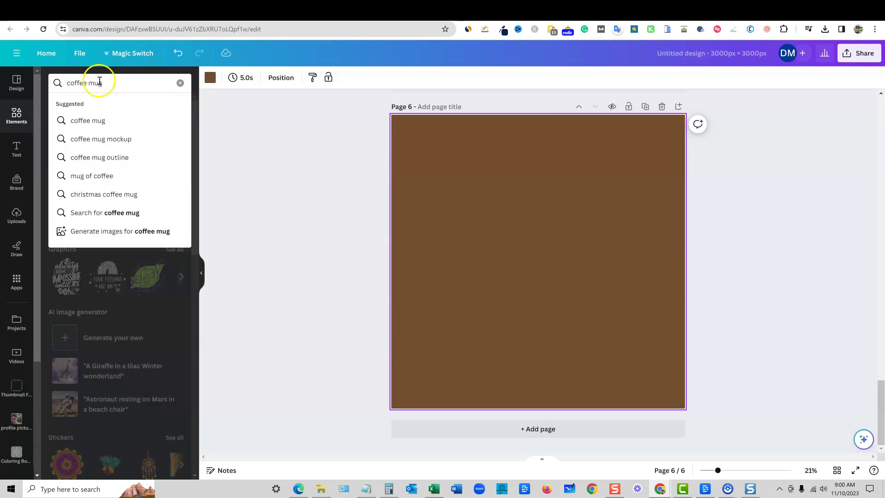
pyautogui.click(101, 139)
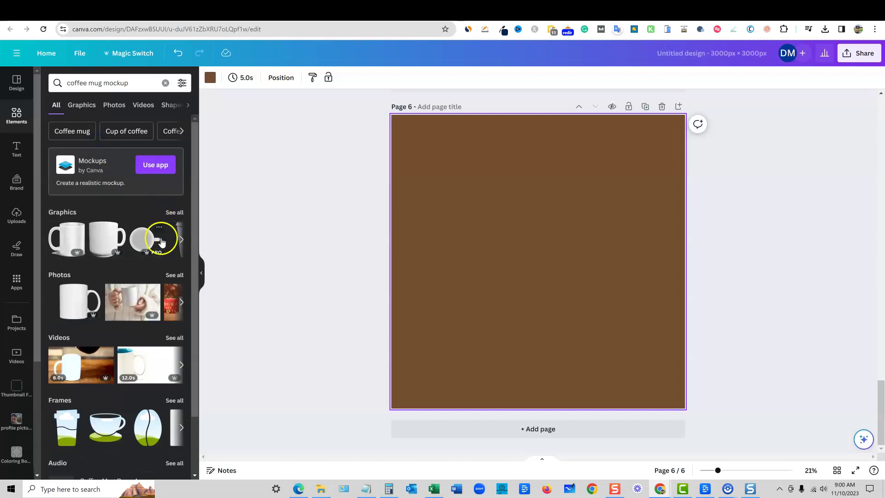
# Insert the white coffee mug photo on page 6 and adjust its size and position around the page's middle.
pyautogui.click(75, 302)
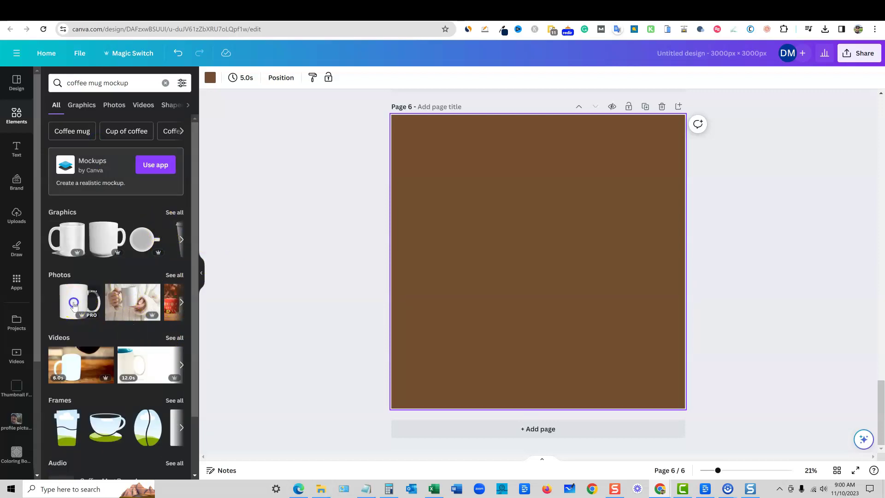
pyautogui.moveTo(421, 334); pyautogui.dragTo(401, 357)
pyautogui.moveTo(445, 320); pyautogui.dragTo(531, 278)
pyautogui.click(738, 270)
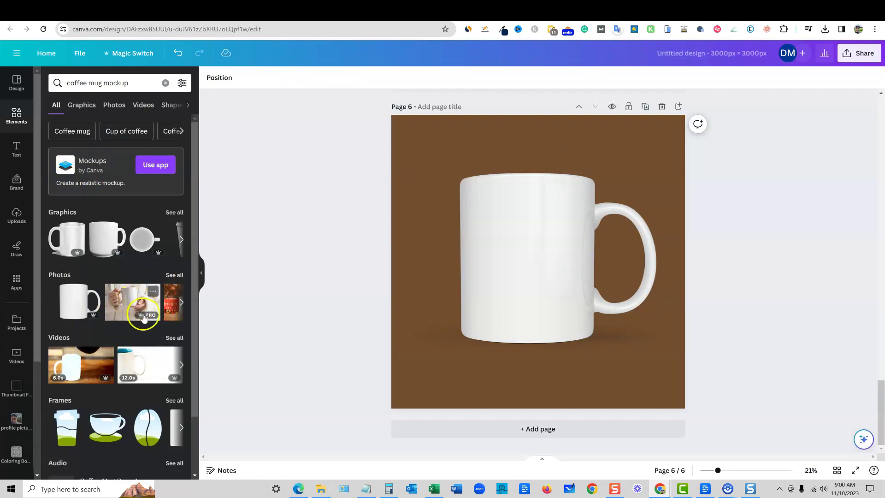
pyautogui.click(516, 253)
pyautogui.moveTo(409, 174); pyautogui.dragTo(422, 199)
pyautogui.click(315, 209)
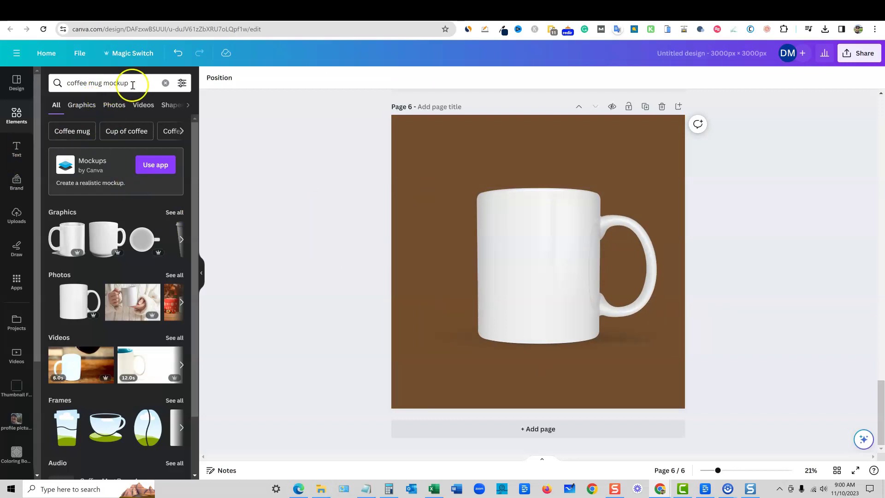
# Search the photos for "office" and fill page 6 with the empty boardroom photo with the city-view windows.
pyautogui.moveTo(129, 83); pyautogui.dragTo(69, 84)
pyautogui.write('office')
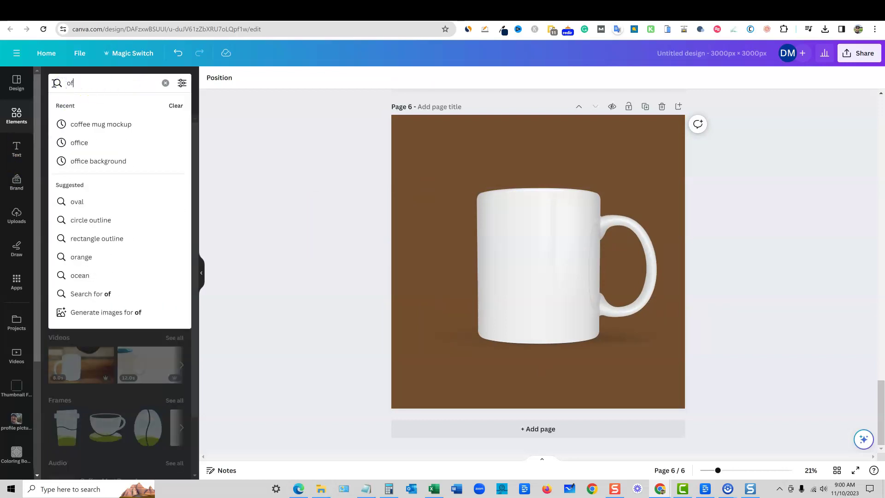
pyautogui.press('Return')
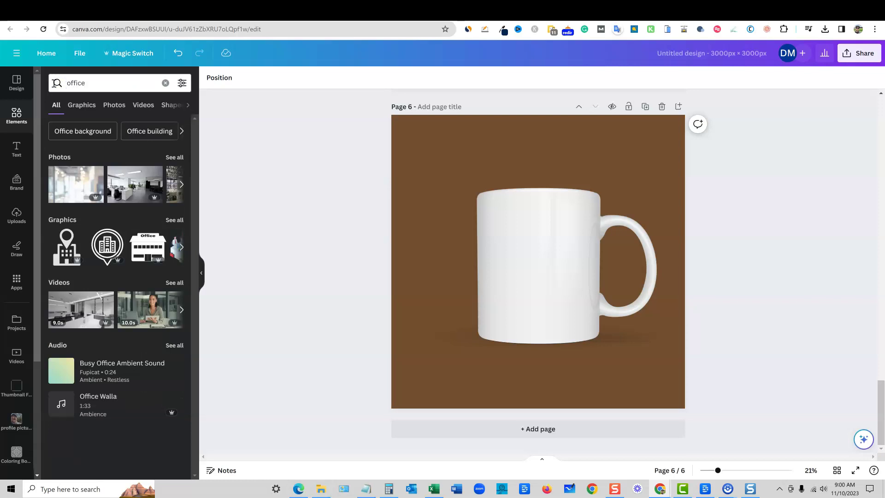
pyautogui.click(120, 114)
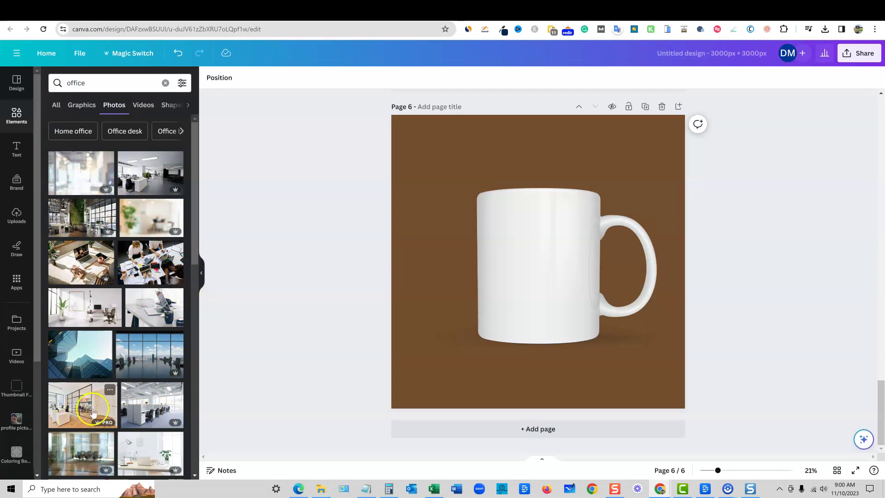
pyautogui.moveTo(141, 371); pyautogui.dragTo(408, 202)
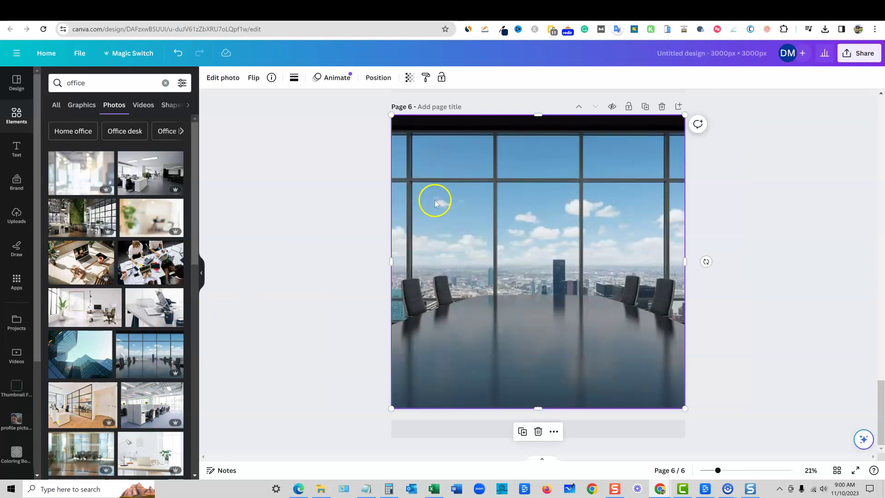
# Send the boardroom photo to the back, behind the white mug, and open its transparency setting.
pyautogui.click(435, 183)
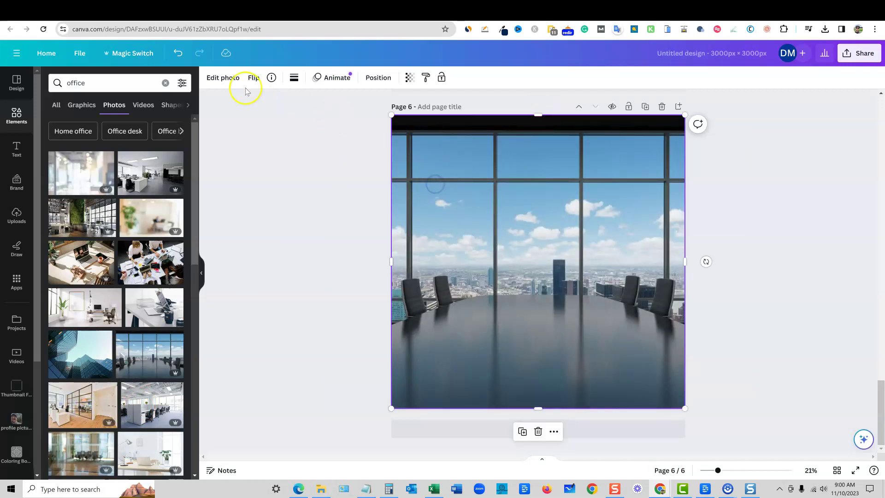
pyautogui.click(378, 77)
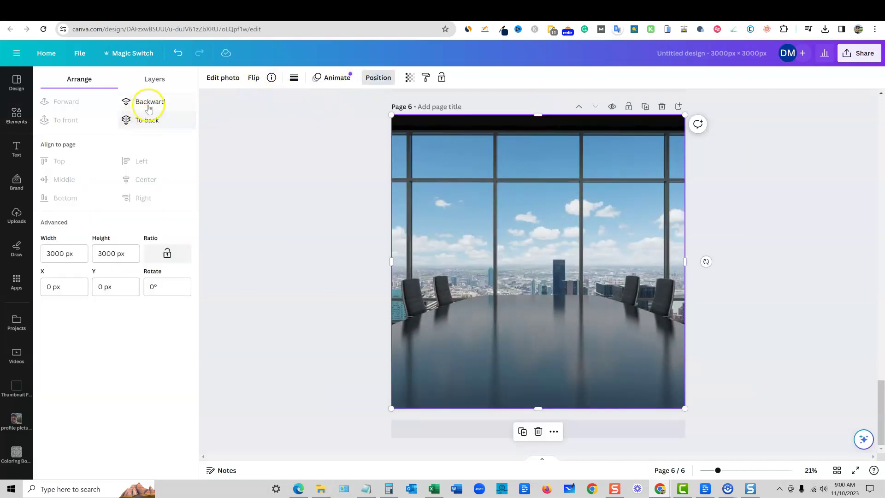
pyautogui.click(152, 119)
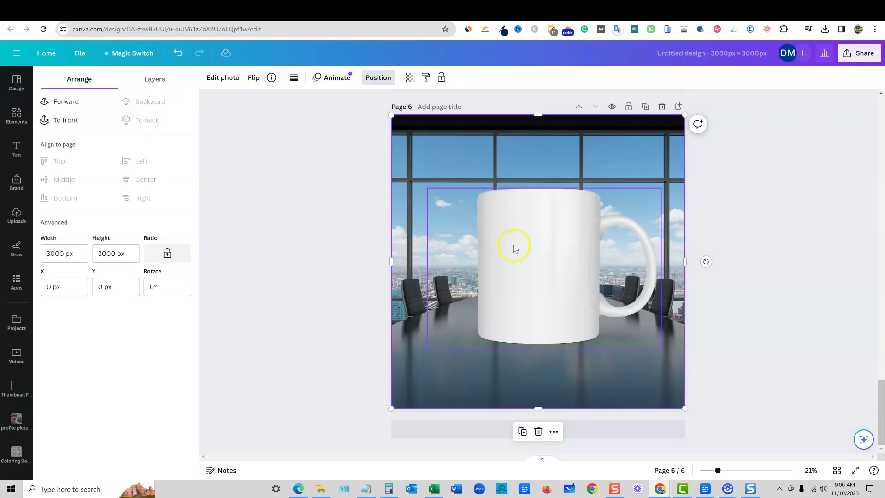
pyautogui.click(410, 79)
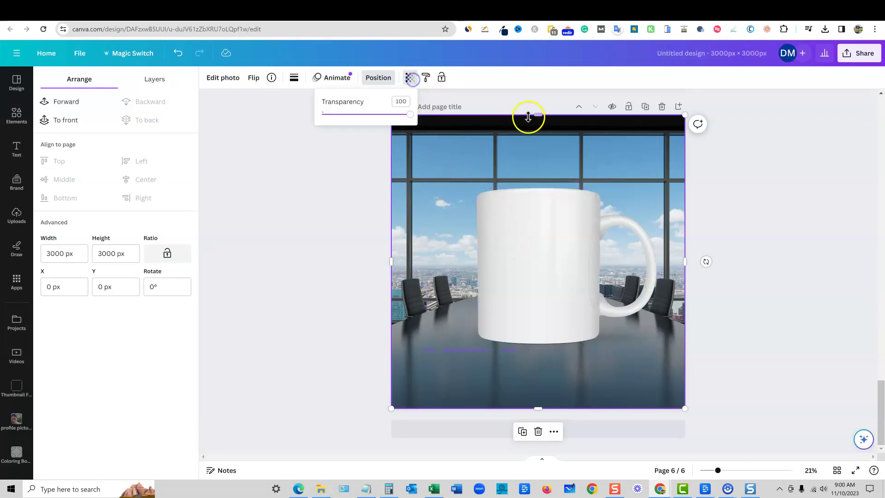
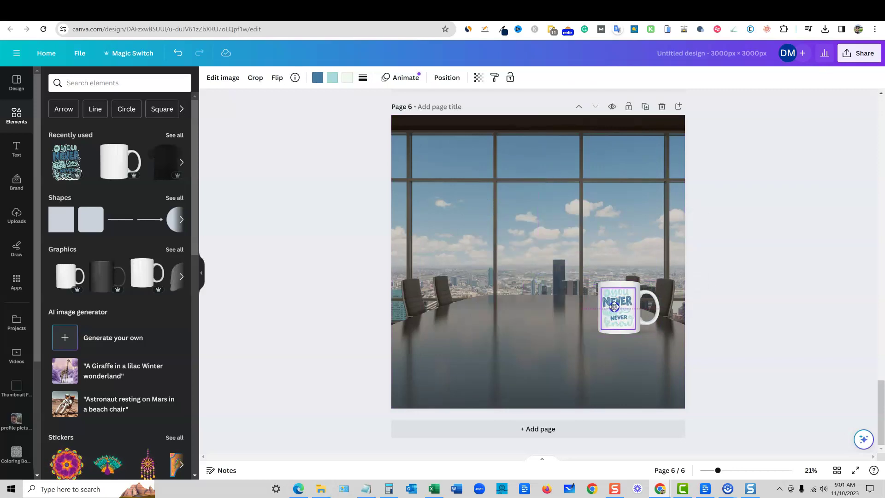
pyautogui.click(769, 293)
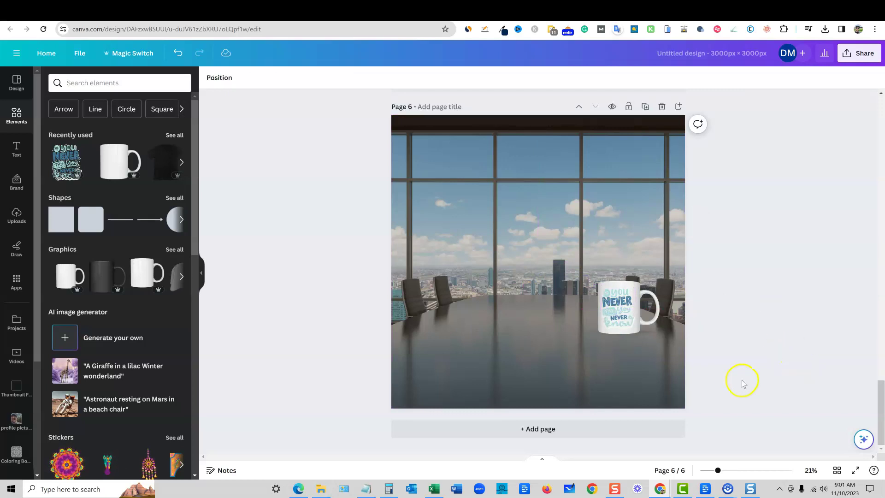
# Add a seventh page and search the photos for "coffee mug mockup".
pyautogui.click(548, 426)
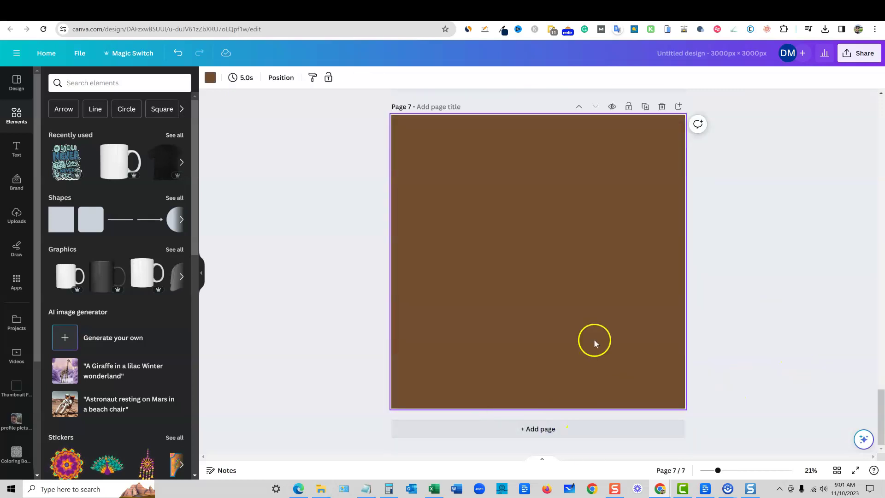
pyautogui.click(332, 183)
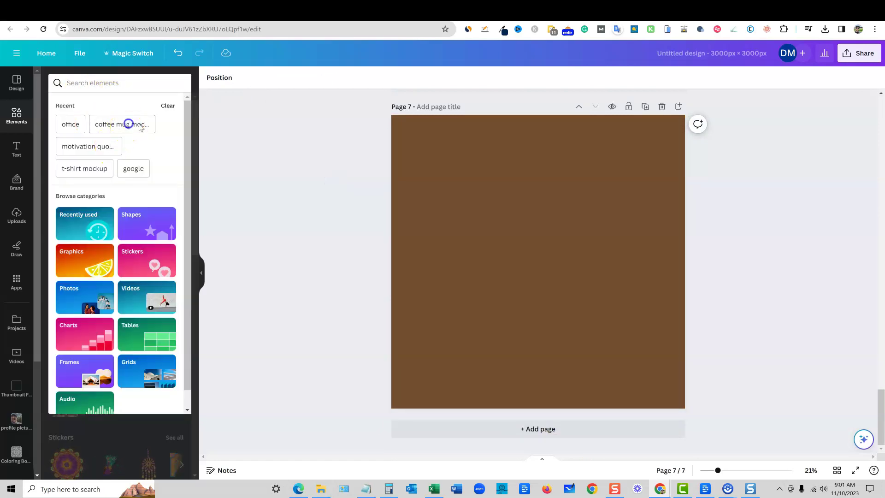
pyautogui.click(138, 125)
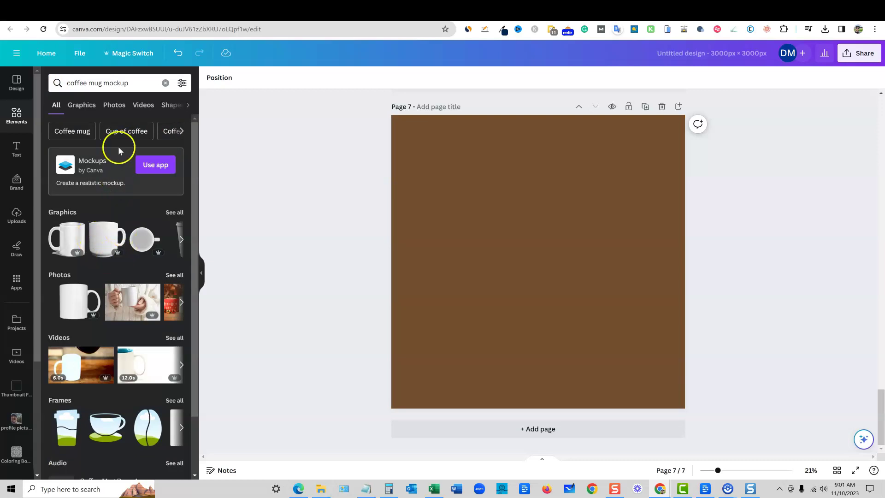
pyautogui.click(119, 105)
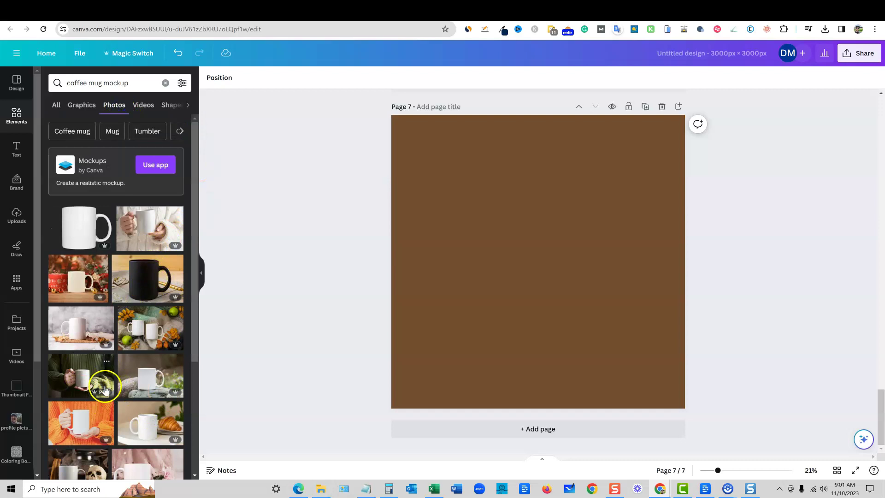
# Fill page 7 with the photo of hands in an orange sweater holding a white mug.
pyautogui.click(81, 425)
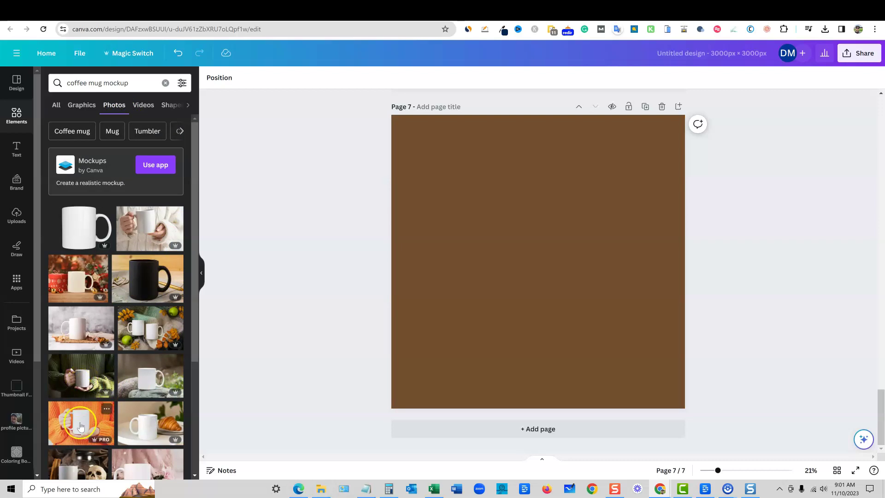
pyautogui.moveTo(81, 425); pyautogui.dragTo(401, 164)
pyautogui.click(306, 256)
pyautogui.click(510, 290)
pyautogui.click(308, 248)
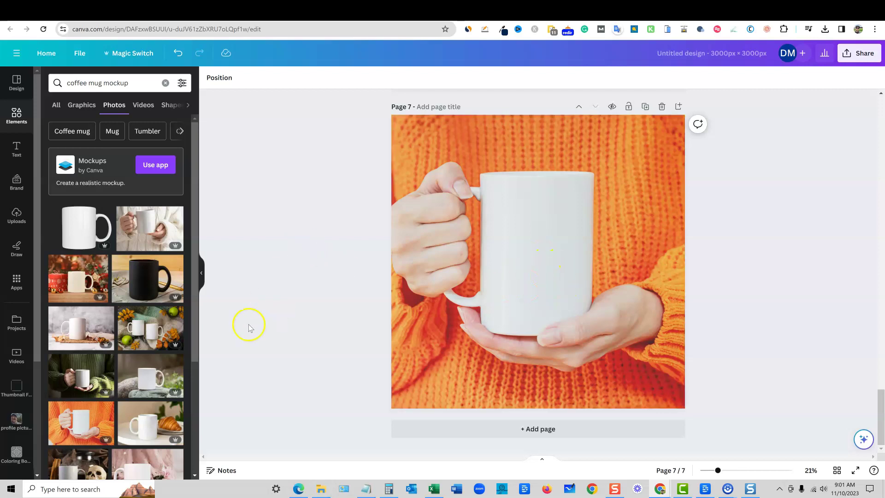
# Search the elements for "motivation quotes" and browse all matching graphics.
pyautogui.scroll(2, 237, 318)
pyautogui.scroll(-1, 155, 167)
pyautogui.scroll(2, 134, 172)
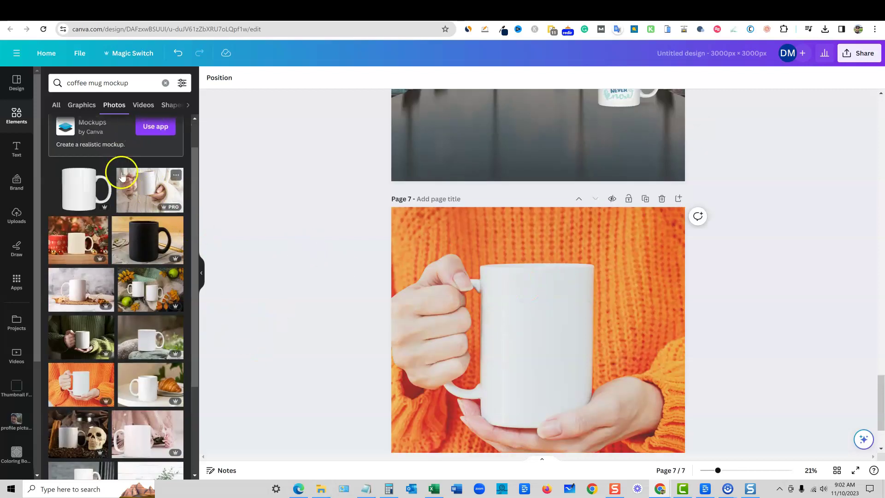
pyautogui.click(165, 83)
pyautogui.click(94, 83)
pyautogui.write('motivation quotes')
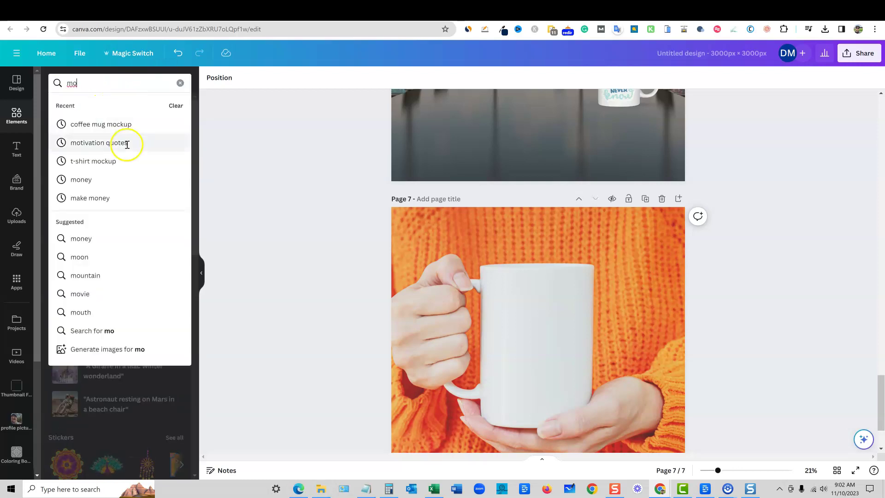
pyautogui.click(122, 142)
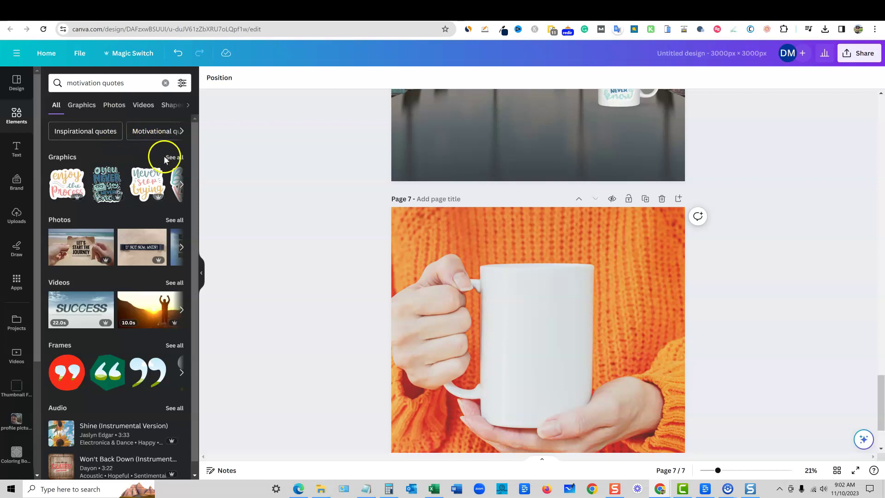
pyautogui.click(167, 157)
pyautogui.scroll(-3, 145, 312)
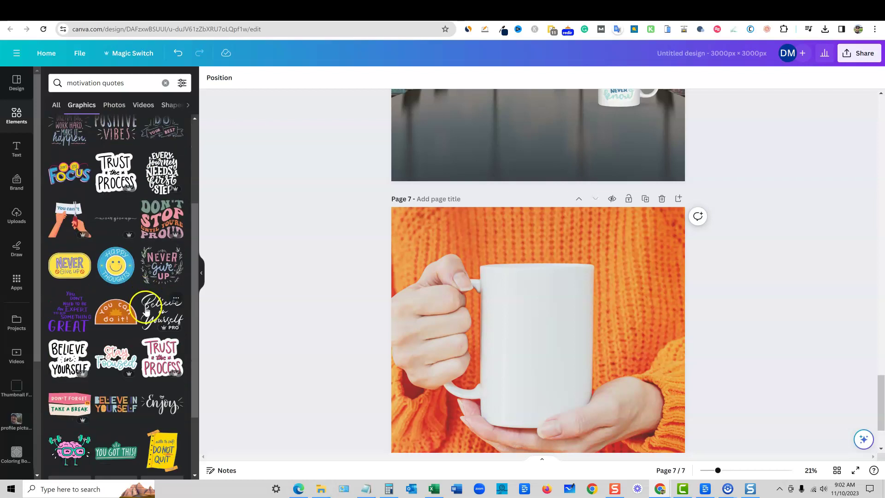
# Insert the round "Happy Thoughts" smiley graphic on page 7, shrink it to fit the mug and center it on the mug's front.
pyautogui.click(116, 272)
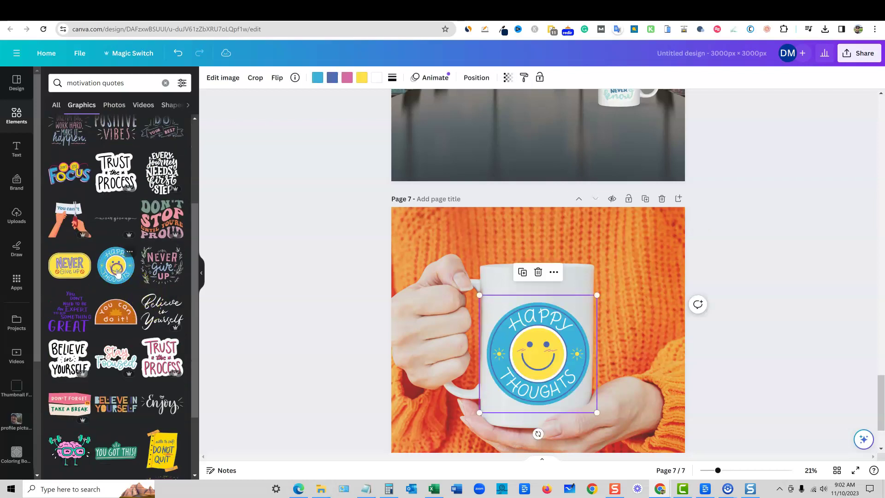
pyautogui.moveTo(552, 355); pyautogui.dragTo(550, 344)
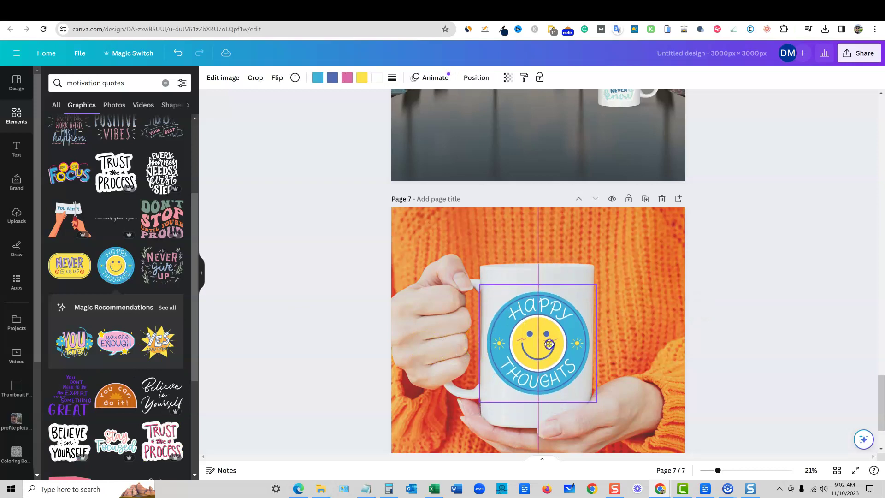
pyautogui.moveTo(595, 402); pyautogui.dragTo(579, 385)
pyautogui.moveTo(530, 337); pyautogui.dragTo(538, 336)
pyautogui.click(765, 307)
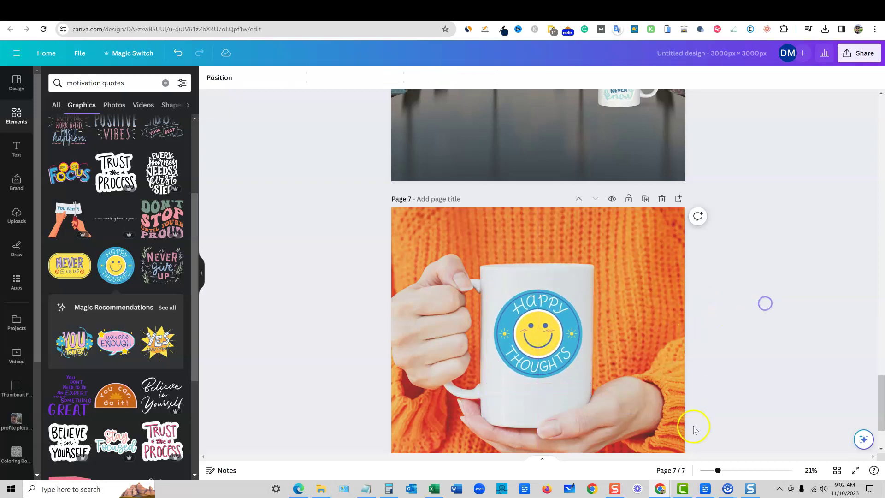
pyautogui.scroll(-1, 696, 355)
pyautogui.scroll(-1, 597, 346)
pyautogui.scroll(2, 596, 345)
pyautogui.scroll(-2, 596, 346)
pyautogui.click(521, 342)
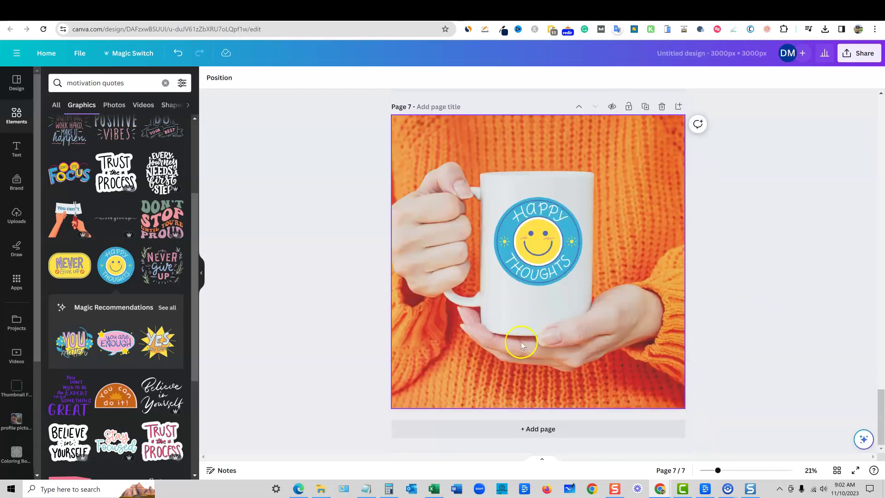
pyautogui.click(778, 299)
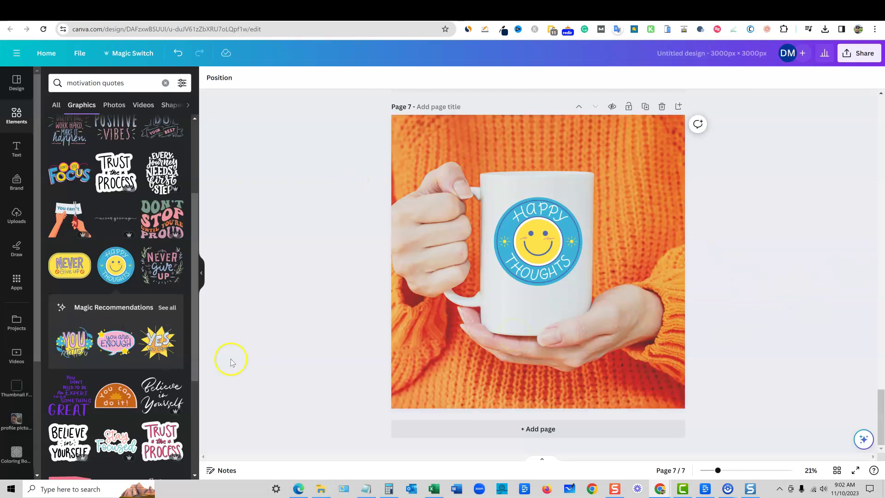
# Add an eighth page and show the graphics found for "hoodie mockup" in the elements.
pyautogui.scroll(-6, 131, 368)
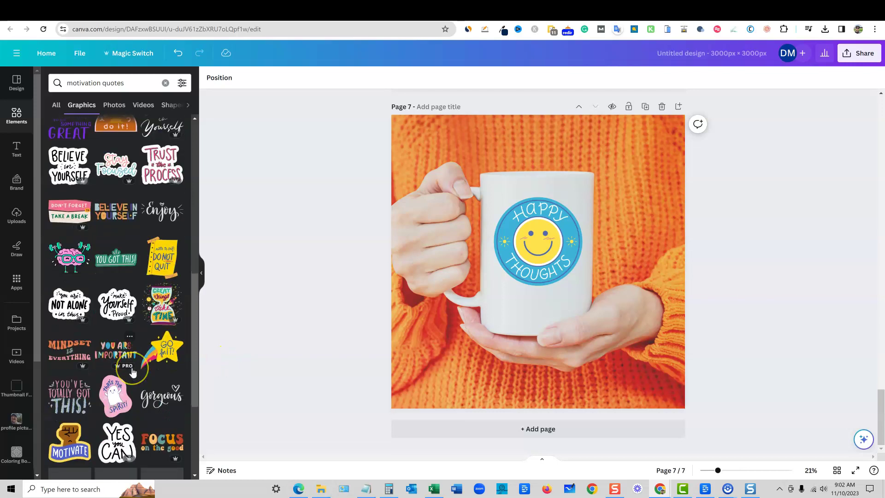
pyautogui.click(574, 429)
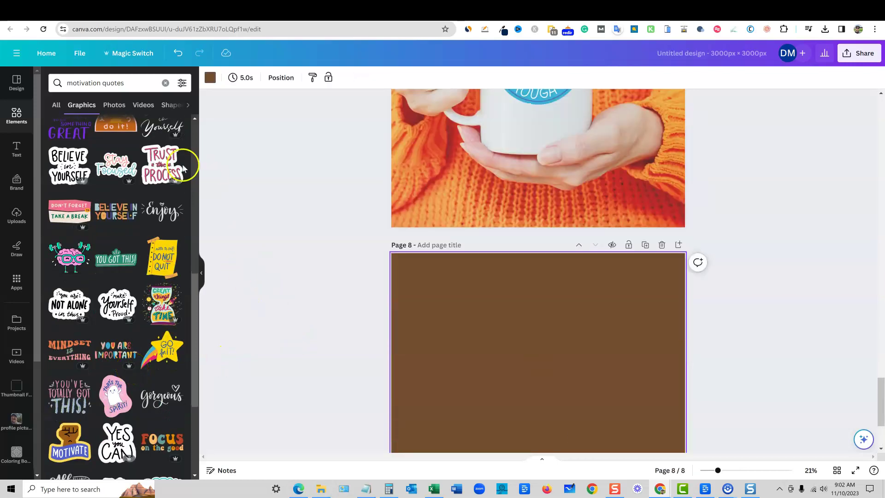
pyautogui.scroll(3, 129, 193)
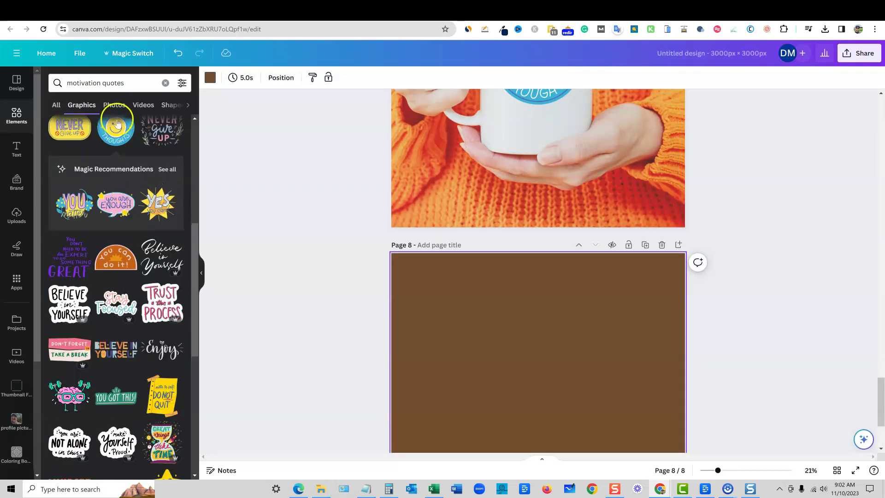
pyautogui.write('hoodie')
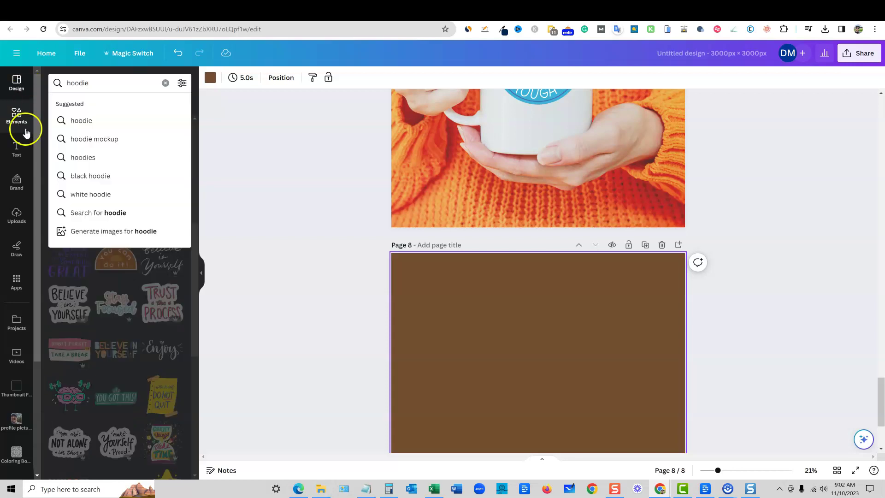
pyautogui.click(83, 138)
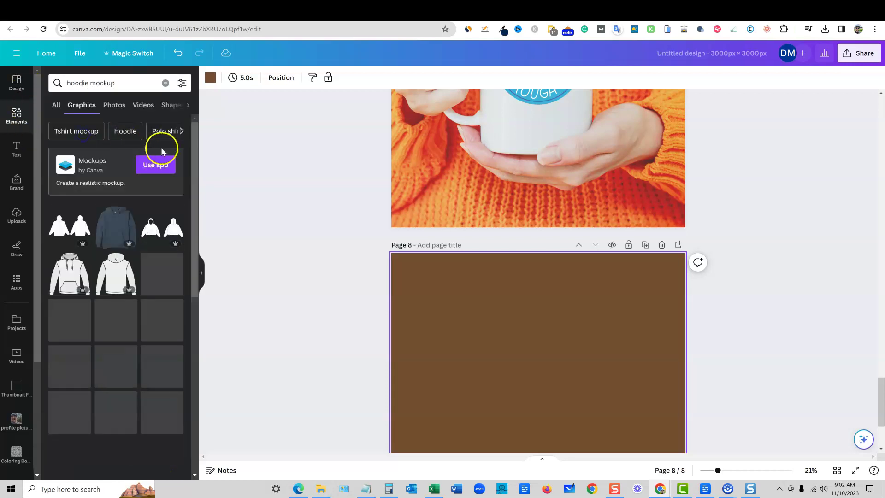
pyautogui.click(121, 104)
pyautogui.click(84, 106)
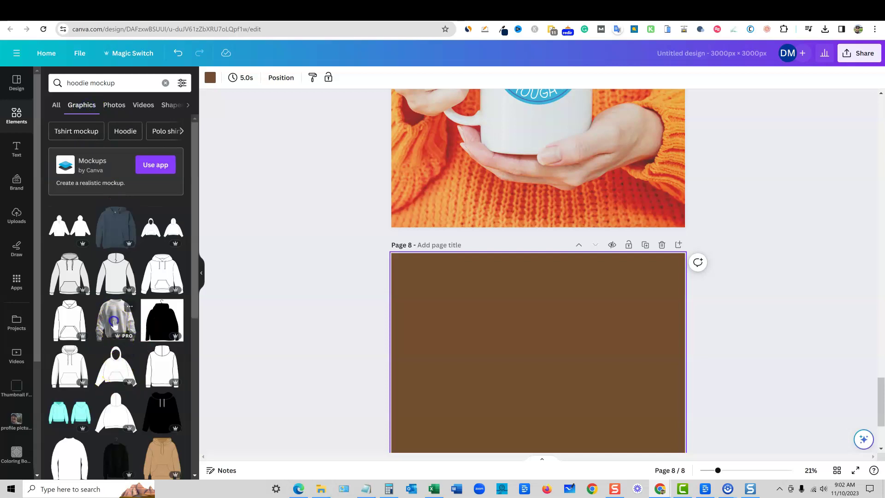
# Place the light grey crew-neck sweatshirt graphic across most of page 8.
pyautogui.scroll(-2, 549, 335)
pyautogui.moveTo(115, 319); pyautogui.dragTo(443, 212)
pyautogui.click(737, 265)
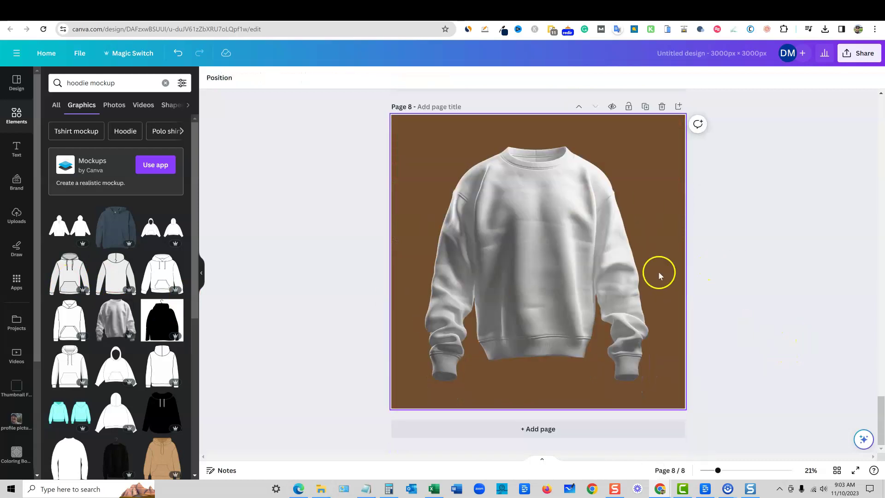
pyautogui.scroll(-1, 524, 455)
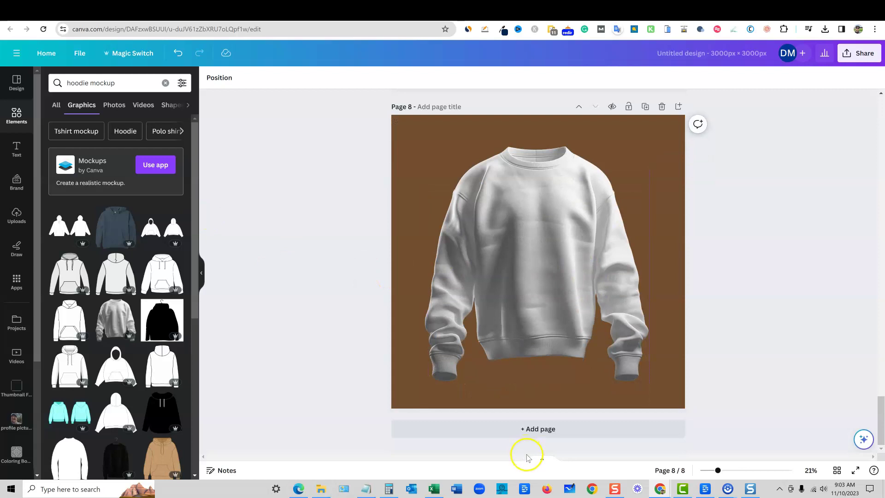
# Add page 9 with the white hoodie from the "hoodie mockup" photos, and append an empty tenth page.
pyautogui.click(539, 428)
pyautogui.click(115, 106)
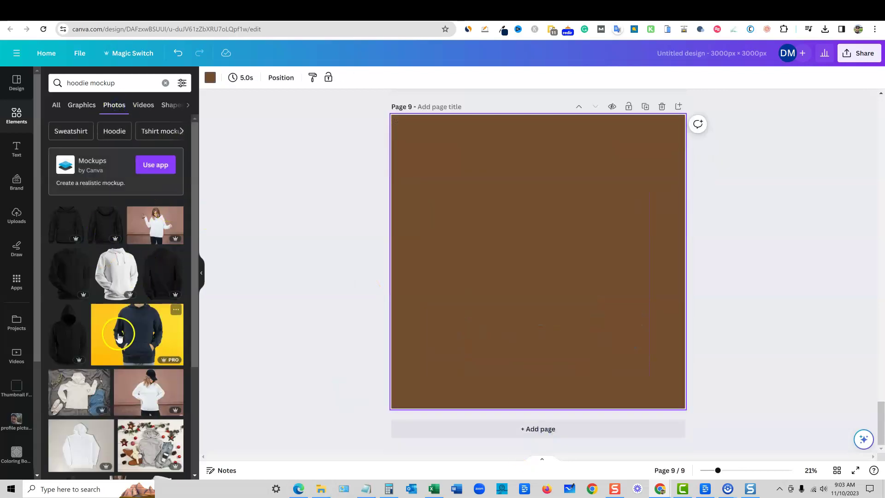
pyautogui.moveTo(113, 273); pyautogui.dragTo(443, 187)
pyautogui.click(525, 428)
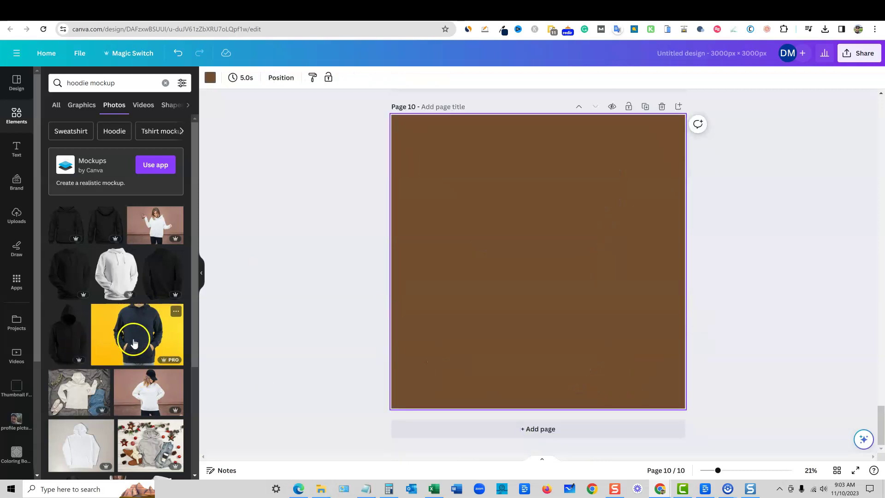
# Fill page 10 with the photo of the woman in a white hoodie and black cap.
pyautogui.moveTo(148, 400); pyautogui.dragTo(405, 169)
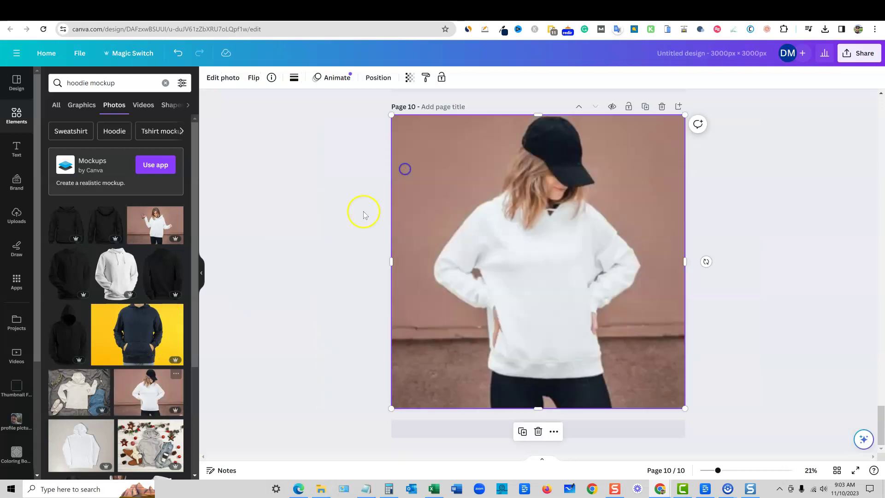
pyautogui.click(280, 257)
# Search the elements library's graphics for "i love food".
pyautogui.scroll(10, 279, 299)
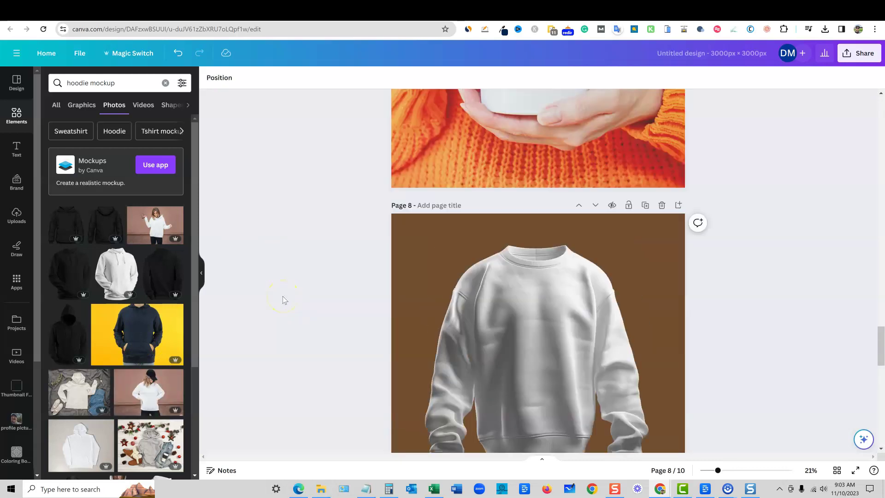
pyautogui.scroll(-1, 283, 300)
pyautogui.click(82, 104)
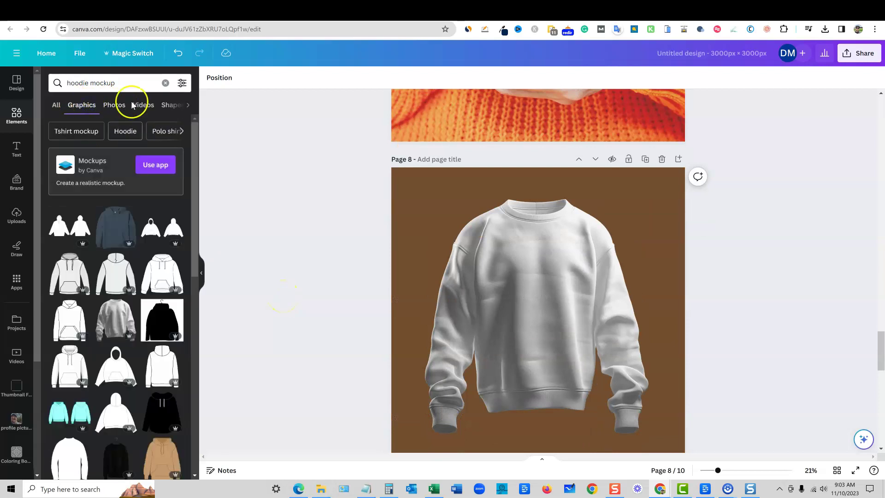
pyautogui.click(63, 84)
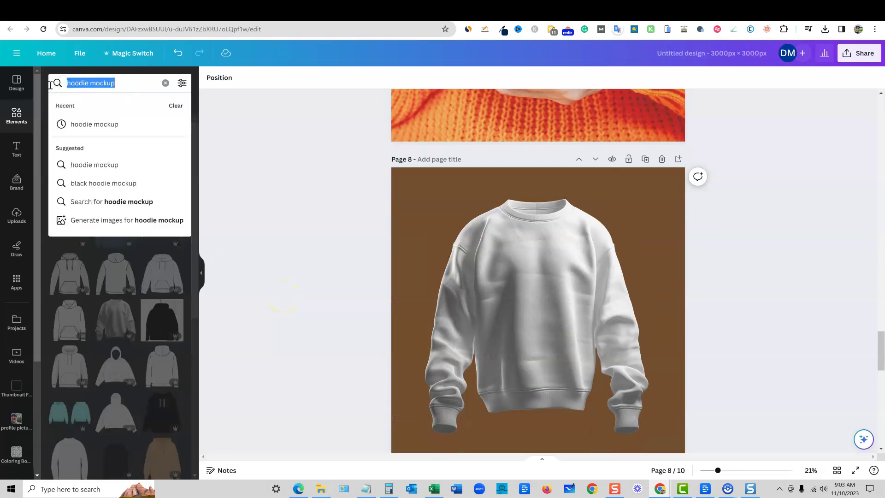
pyautogui.write('i love food')
pyautogui.press('Return')
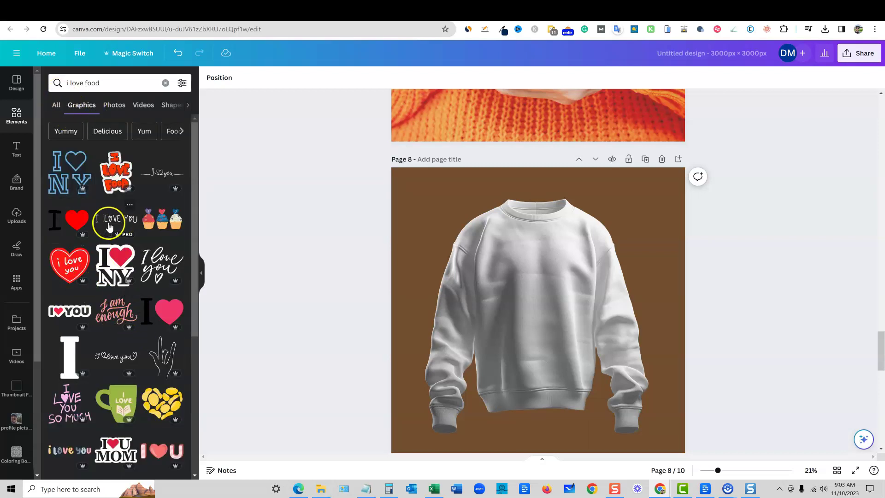
# Insert the red "I Love Food" graphic on page 8, shrink it and center it on the sweatshirt's chest.
pyautogui.moveTo(119, 180); pyautogui.dragTo(518, 266)
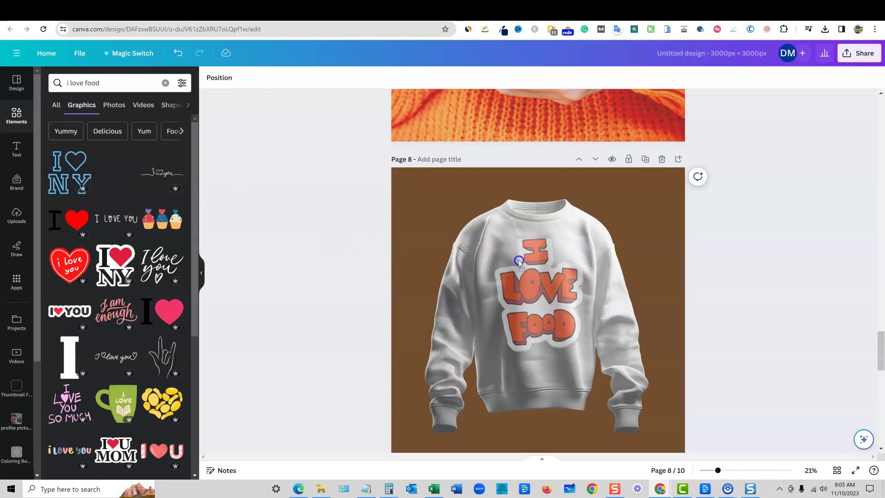
pyautogui.moveTo(585, 354); pyautogui.dragTo(563, 319)
pyautogui.moveTo(532, 281); pyautogui.dragTo(538, 284)
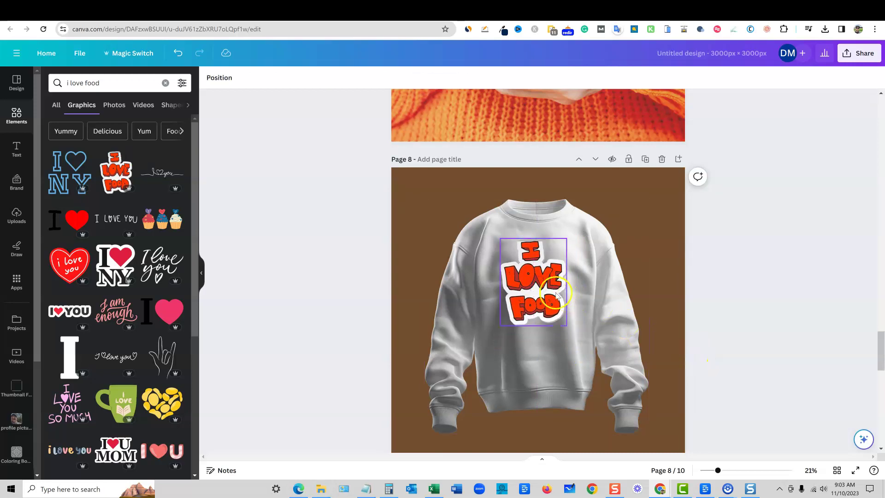
# Copy the "I Love Food" graphic from page 8 to page 9 and position it on the white hoodie's chest.
pyautogui.click(557, 295)
pyautogui.scroll(5, 555, 277)
pyautogui.scroll(-12, 543, 311)
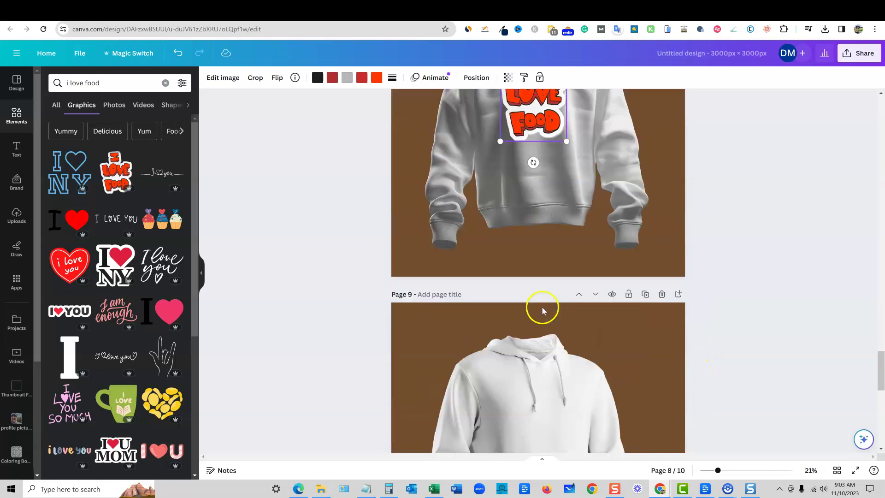
pyautogui.click(545, 236)
pyautogui.hotkey('ctrl', 'v')
pyautogui.moveTo(543, 206); pyautogui.dragTo(554, 205)
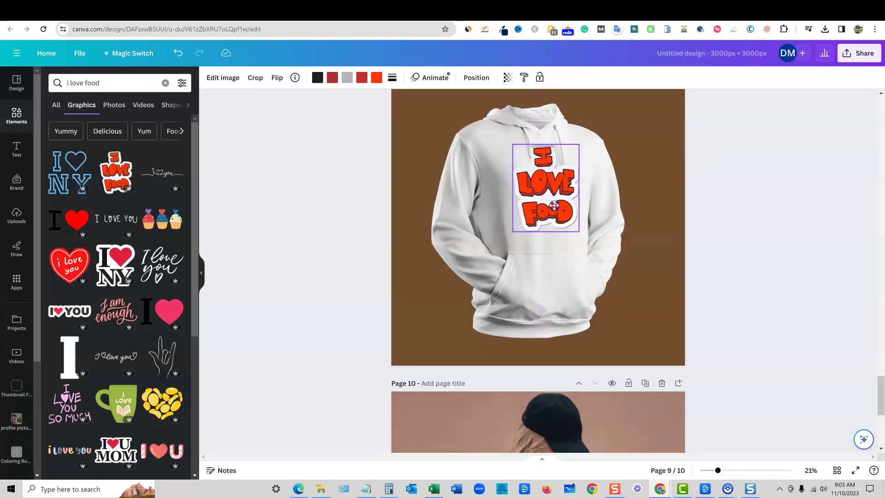
pyautogui.click(721, 338)
pyautogui.click(591, 324)
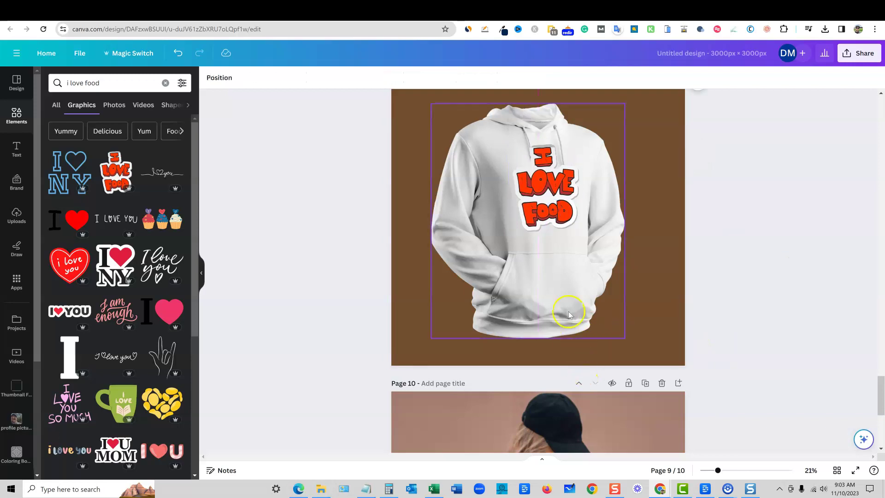
# Replace the "I Love Food" graphic on page 9's hoodie with the yellow "I Love You Dad" graphic, sized to fit above the pocket.
pyautogui.click(550, 213)
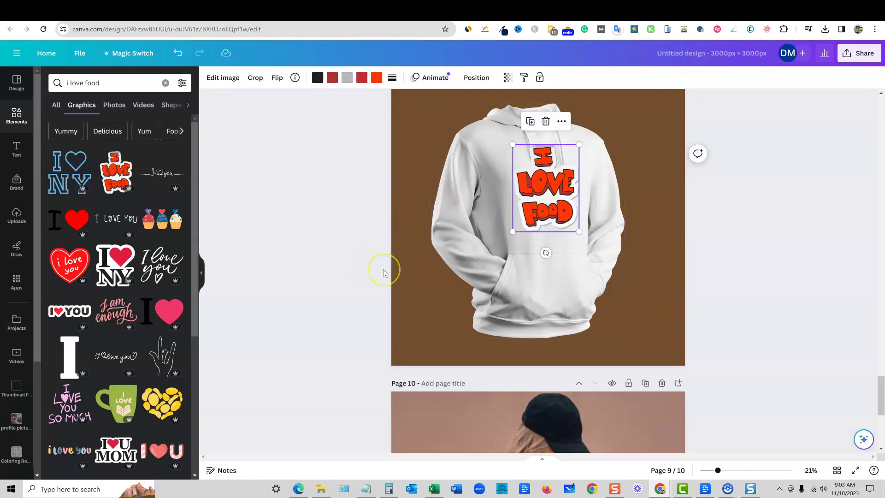
pyautogui.press('Delete')
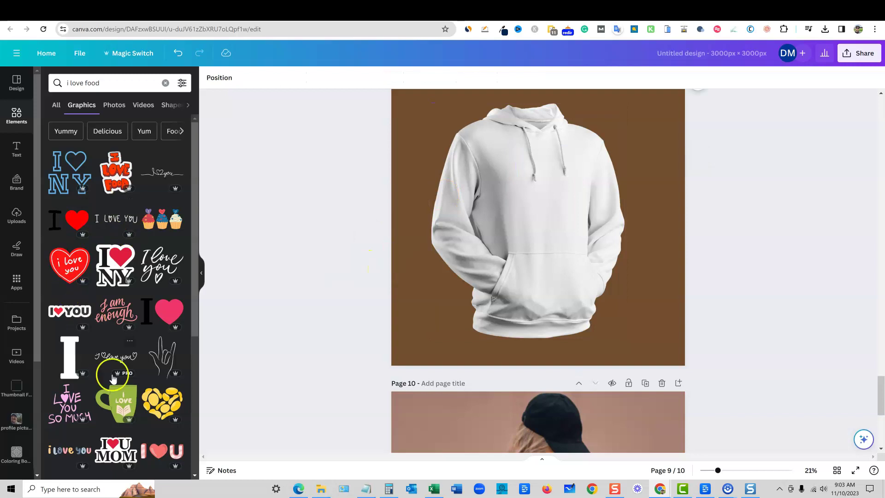
pyautogui.scroll(-2, 115, 376)
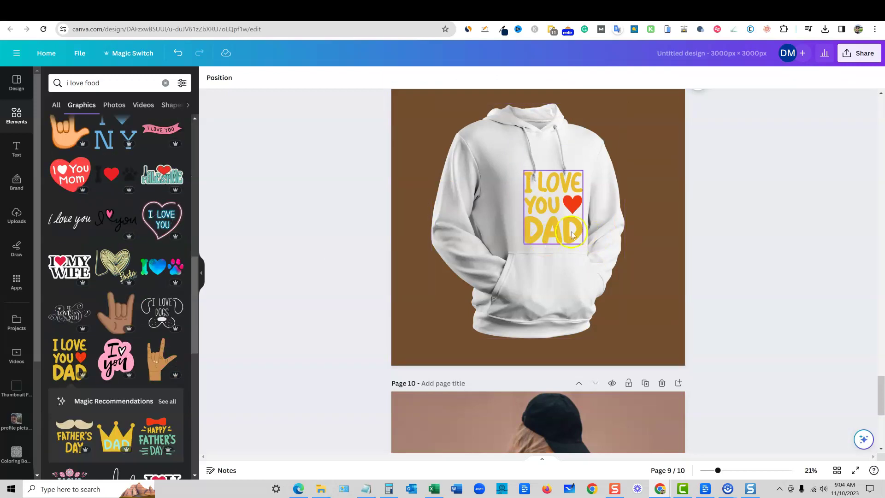
# From the "motivation quotes" graphics, add "Every journey needs a first step" to page 10, shrunk and centered on the hoodie's chest.
pyautogui.scroll(-5, 567, 322)
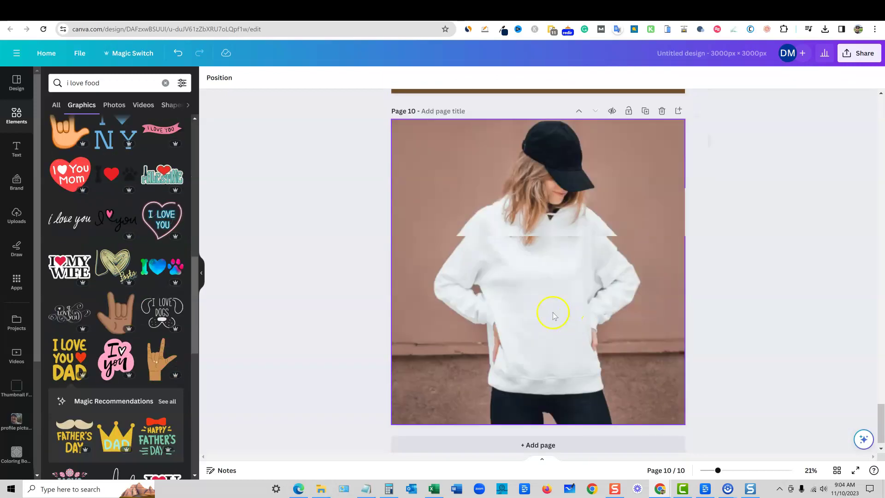
pyautogui.scroll(2, 164, 348)
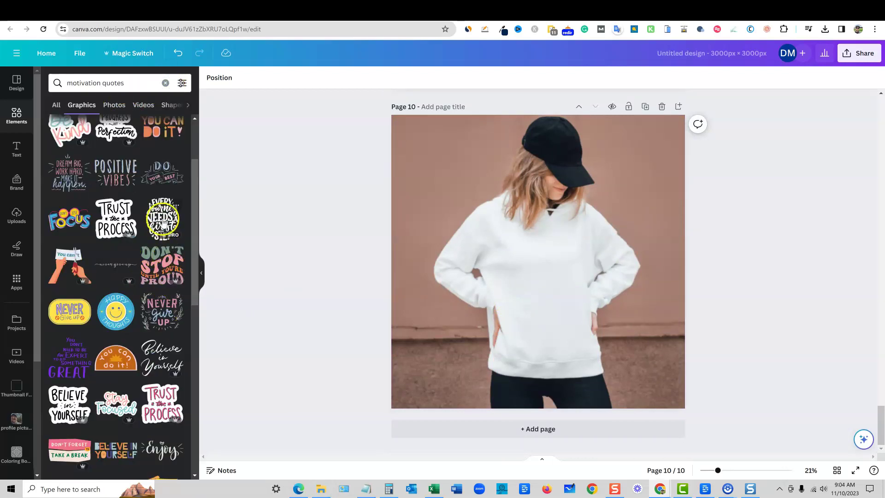
pyautogui.click(163, 222)
pyautogui.moveTo(492, 202); pyautogui.dragTo(524, 246)
pyautogui.moveTo(555, 287); pyautogui.dragTo(550, 280)
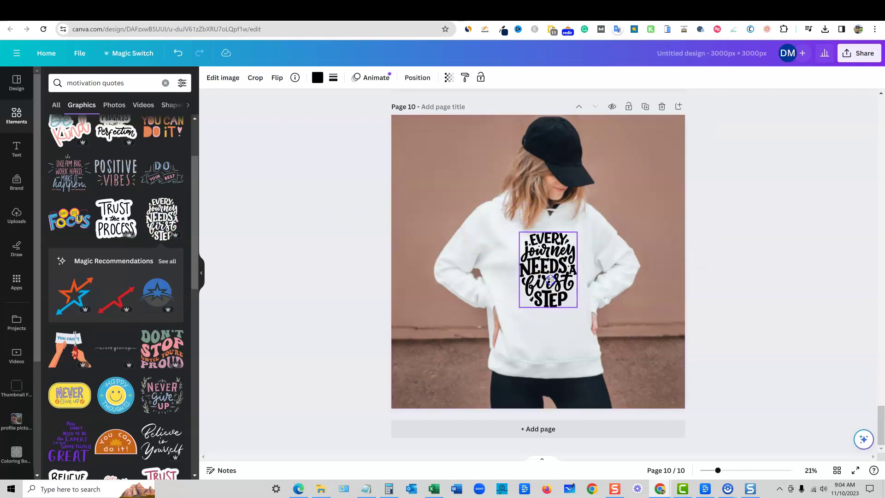
pyautogui.click(623, 330)
# Set the transparency of the "Every journey needs a first step" graphic on page 10 to 73.
pyautogui.click(570, 269)
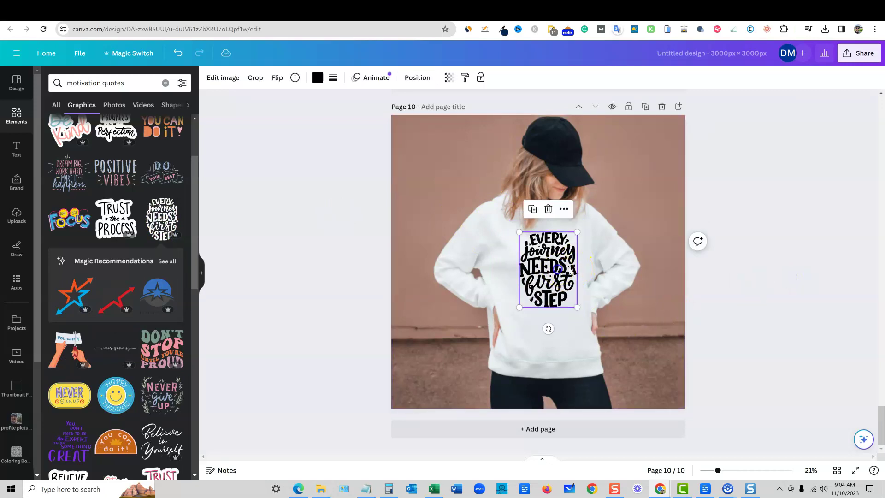
pyautogui.click(449, 78)
pyautogui.moveTo(452, 118); pyautogui.dragTo(428, 119)
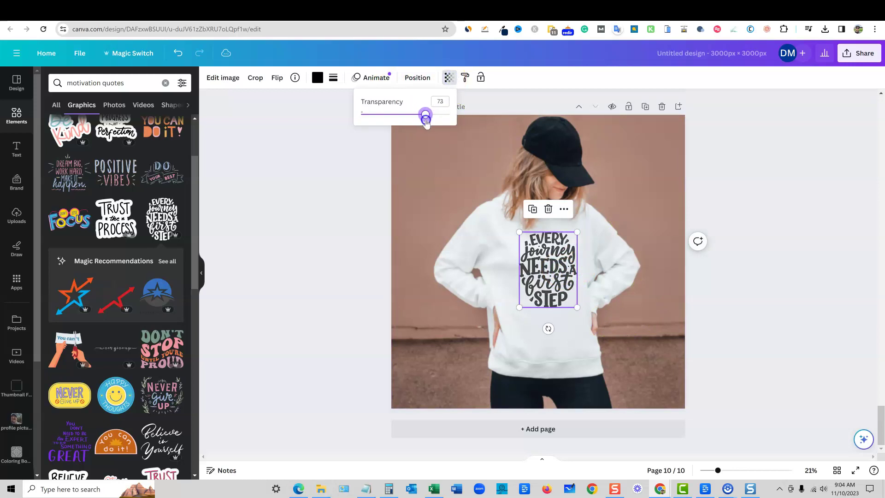
pyautogui.click(760, 202)
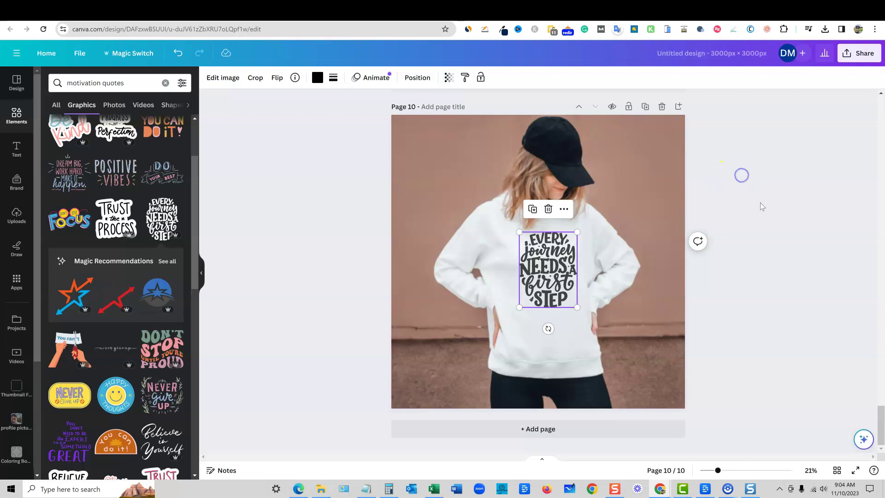
pyautogui.click(561, 291)
# Try adjusting the transparency of the "I Love Food" graphic on page 8's sweatshirt.
pyautogui.scroll(5, 732, 308)
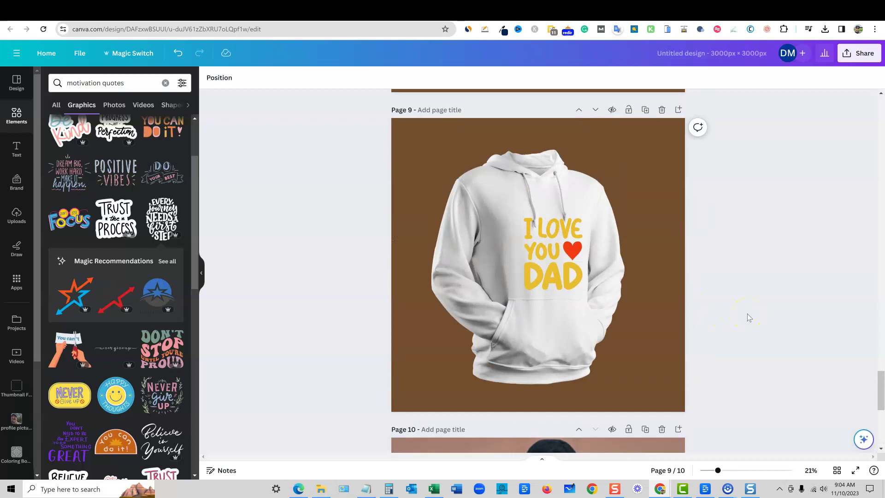
pyautogui.scroll(8, 747, 317)
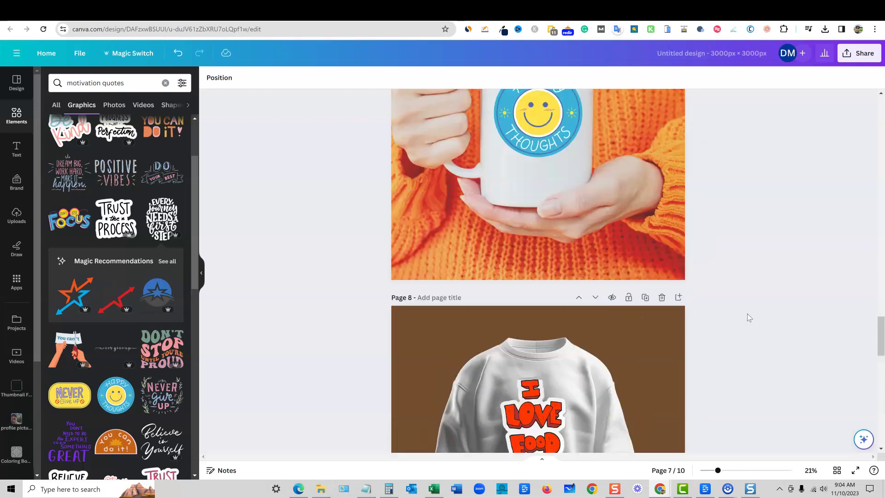
pyautogui.scroll(6, 782, 310)
pyautogui.scroll(-4, 615, 280)
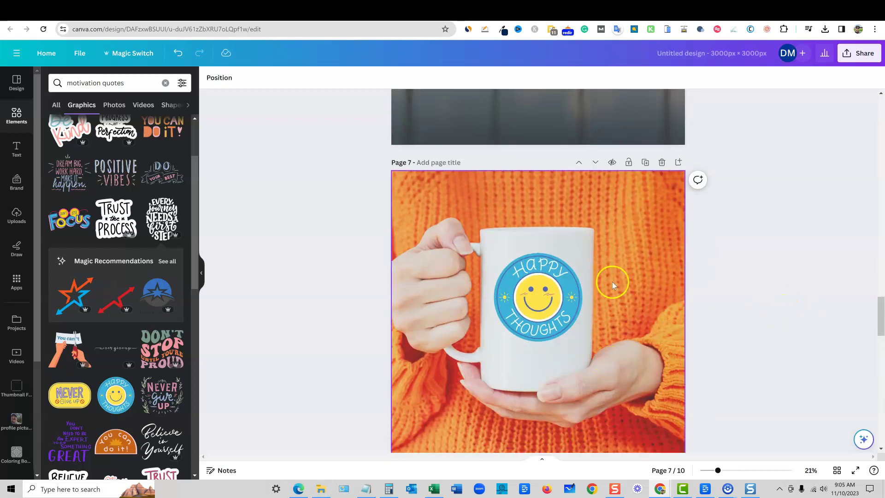
pyautogui.scroll(-5, 733, 348)
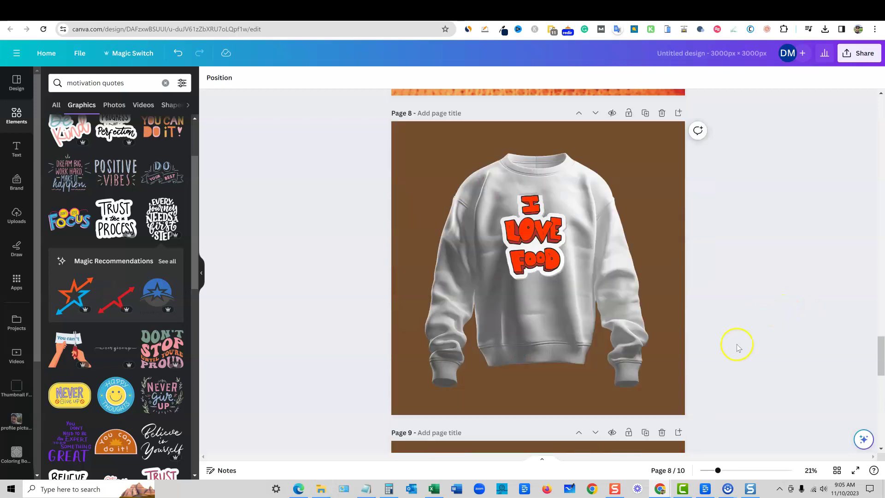
pyautogui.click(539, 263)
pyautogui.click(507, 77)
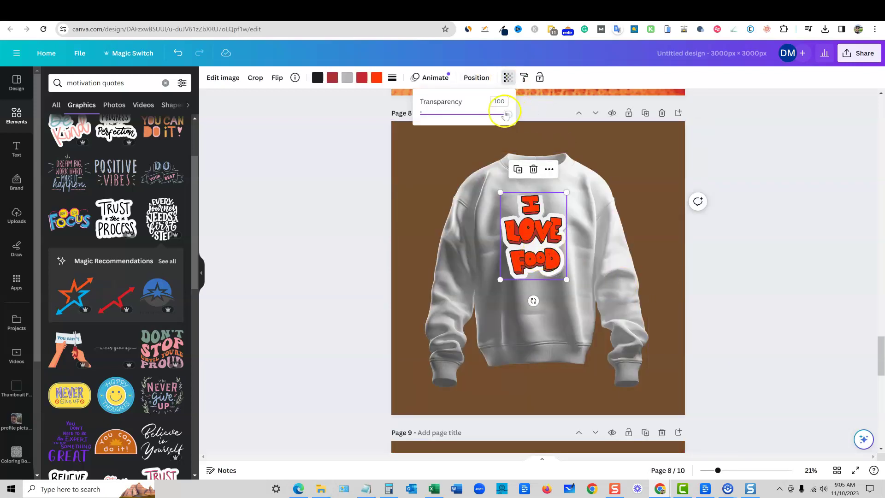
pyautogui.moveTo(508, 116)
pyautogui.mouseDown()
pyautogui.moveTo(466, 116)
pyautogui.moveTo(508, 114)
pyautogui.mouseUp()
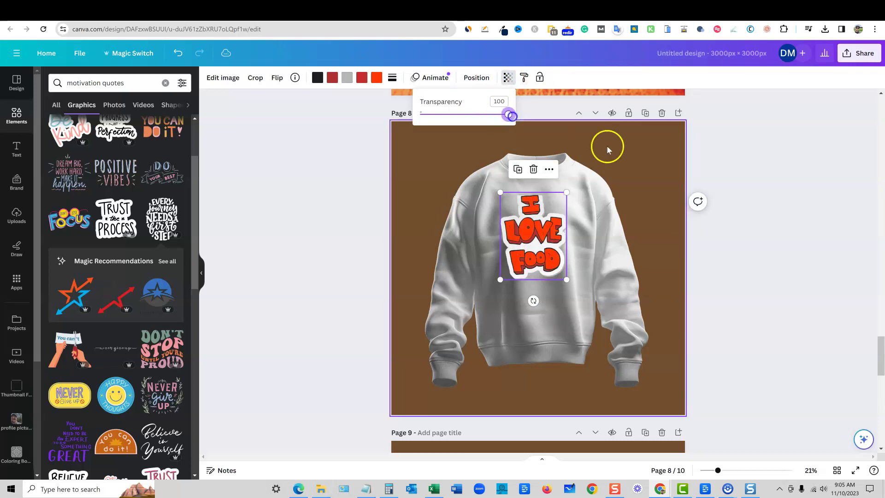
pyautogui.click(773, 248)
# Replace page 8's "I Love Food" graphic with "Don't stop until you're proud", shrunk and placed on the sweatshirt's upper chest.
pyautogui.press('Delete')
pyautogui.click(164, 356)
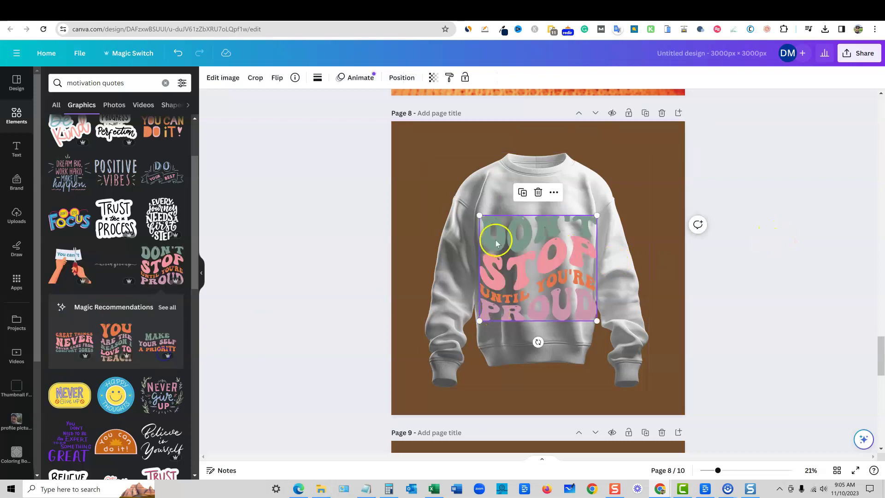
pyautogui.moveTo(478, 214); pyautogui.dragTo(522, 252)
pyautogui.moveTo(570, 278); pyautogui.dragTo(552, 235)
pyautogui.click(805, 249)
# Review the finished mockups throughout the design, from page 10 back to the size chart on page 1.
pyautogui.scroll(5, 763, 329)
pyautogui.scroll(-15, 763, 329)
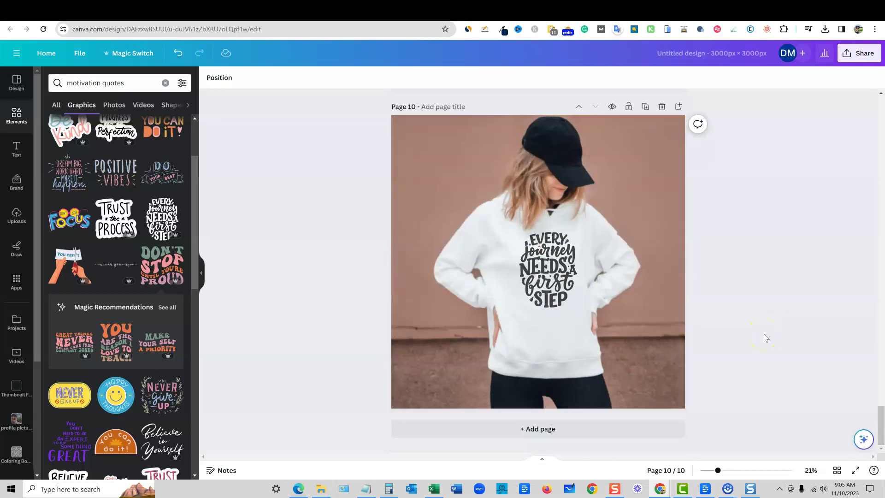
pyautogui.scroll(10, 793, 363)
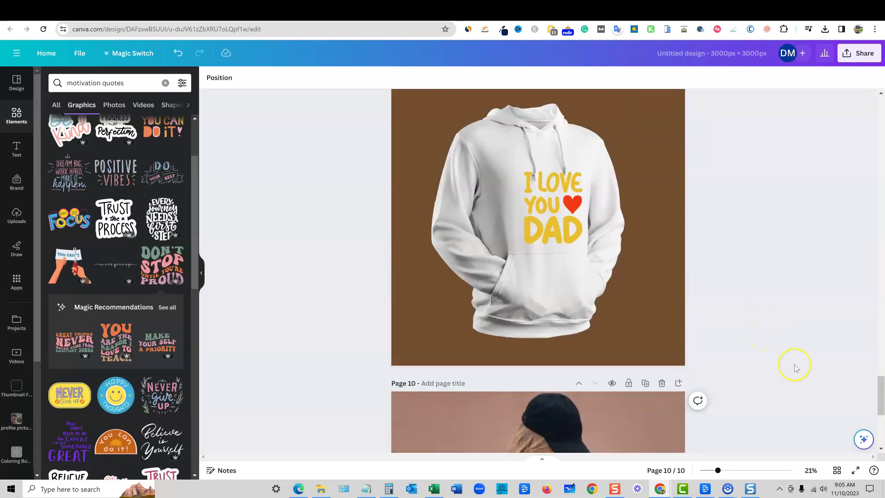
pyautogui.scroll(15, 795, 367)
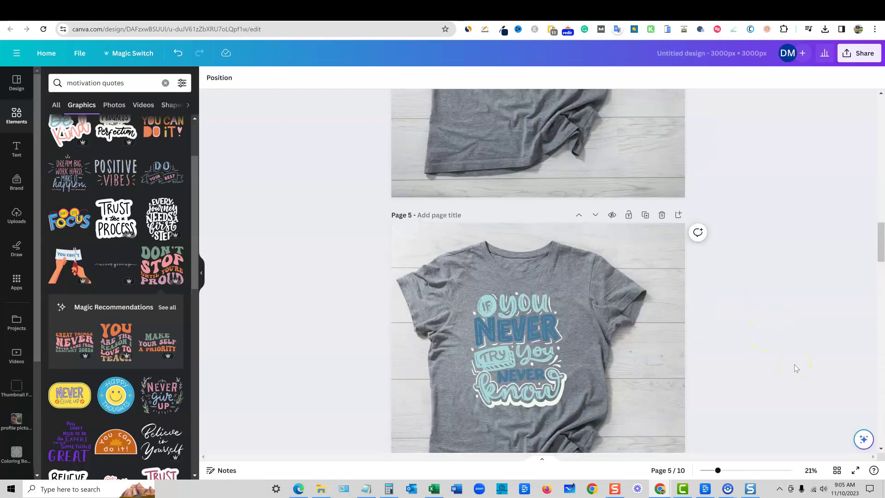
pyautogui.scroll(5, 779, 366)
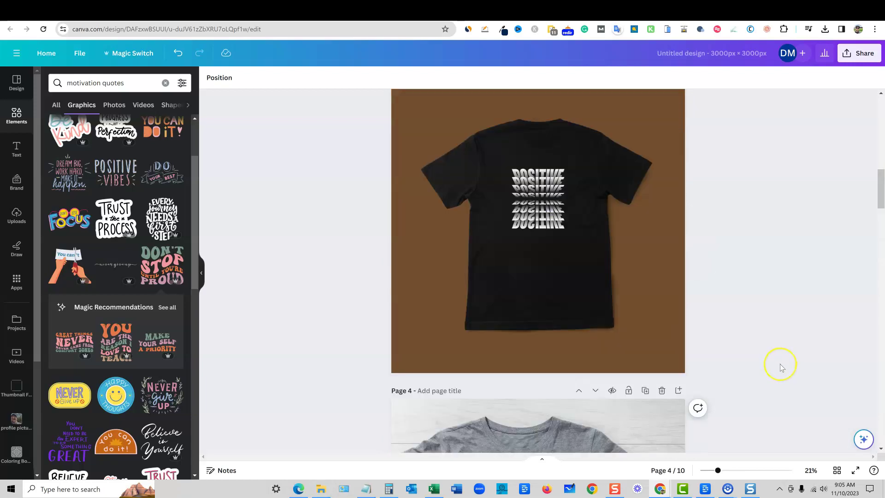
pyautogui.scroll(1, 780, 367)
pyautogui.scroll(10, 727, 328)
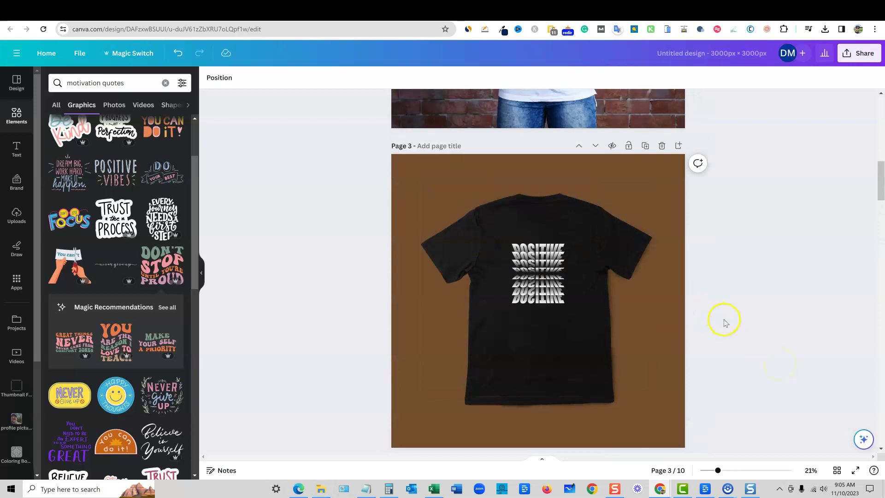
pyautogui.scroll(1, 706, 292)
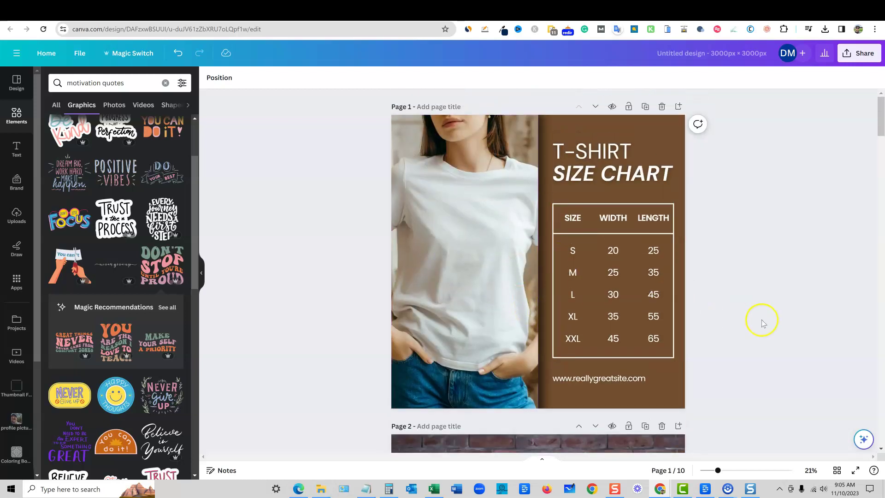